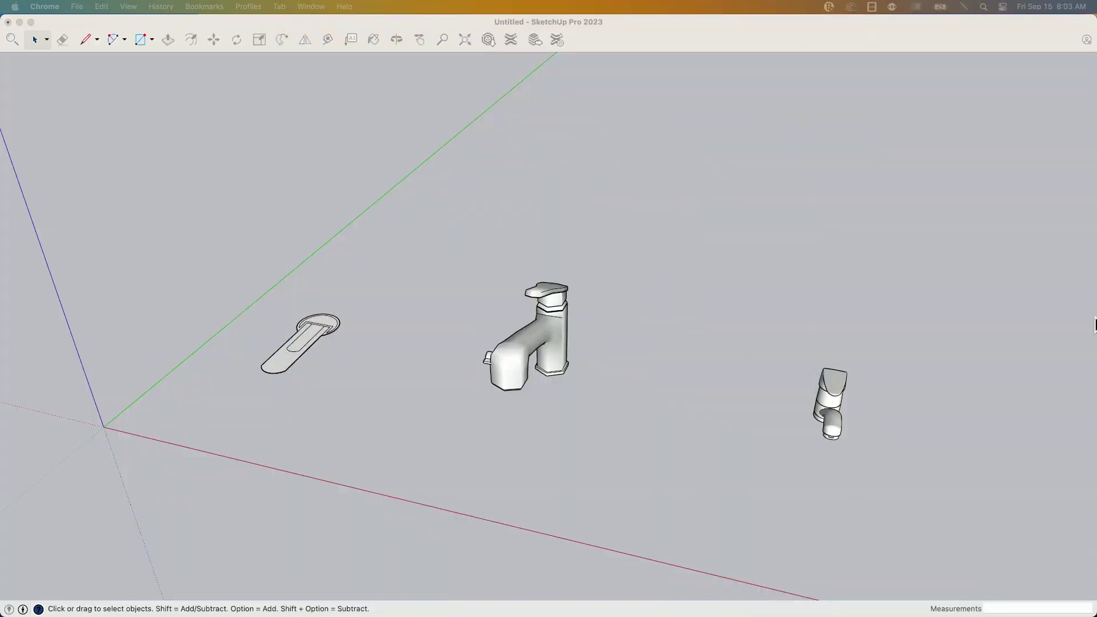
- Examine the flat faucet and the two 3D faucet models side by side from several viewing angles
{"action": "left_click", "coordinate": [428, 108]}
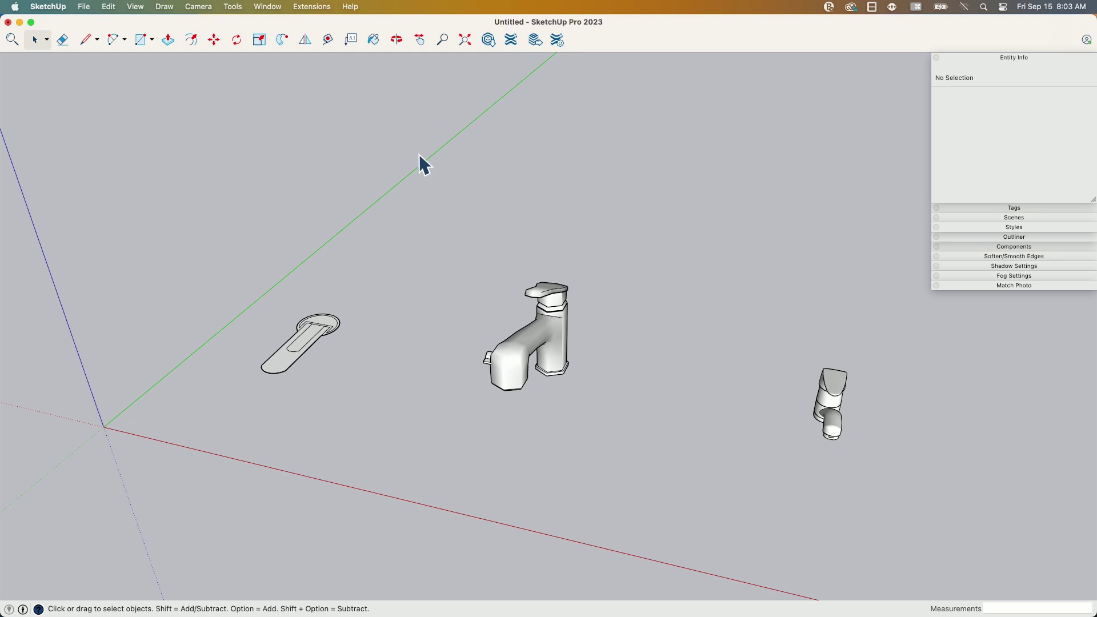
{"action": "scroll", "coordinate": [419, 153], "scroll_direction": "left", "scroll_amount": 10}
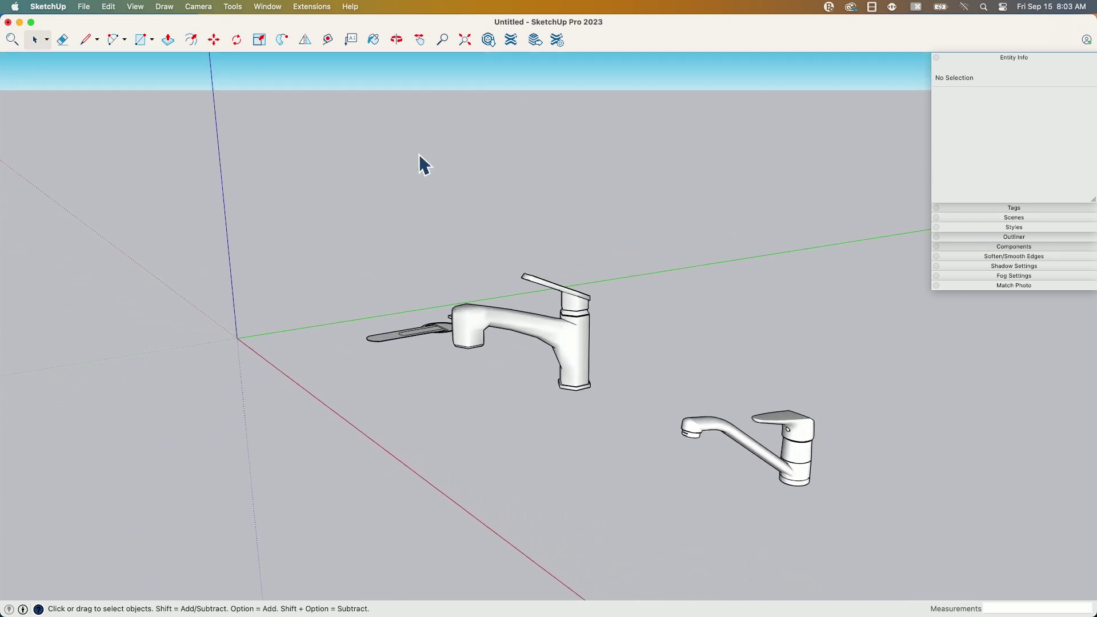
{"action": "scroll", "coordinate": [420, 153], "scroll_direction": "left", "scroll_amount": 5}
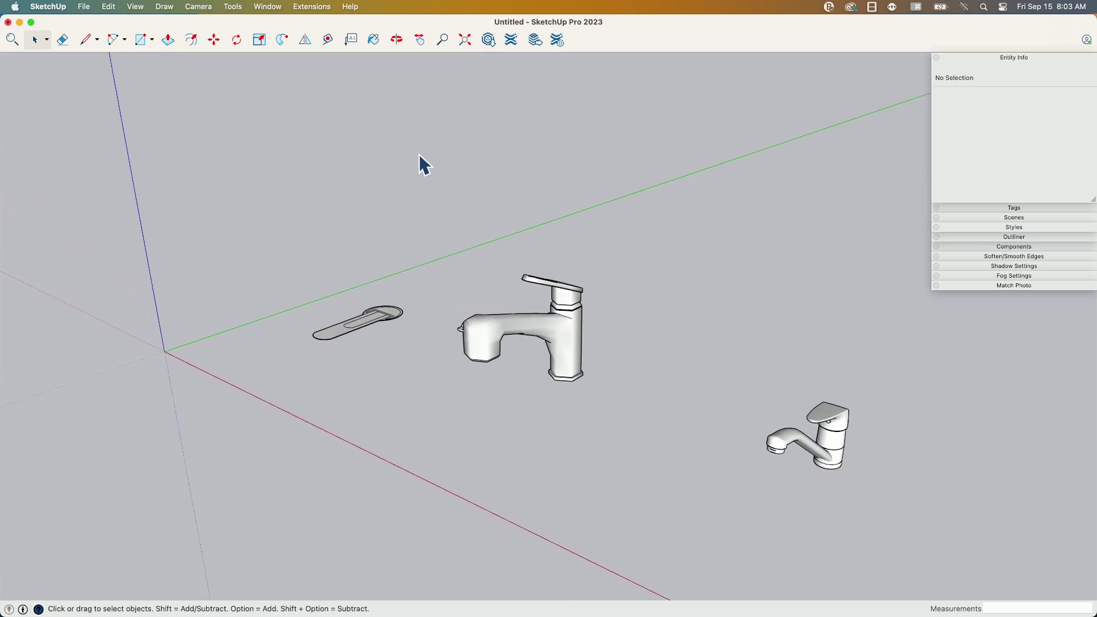
{"action": "scroll", "coordinate": [420, 153], "scroll_direction": "left", "scroll_amount": 10}
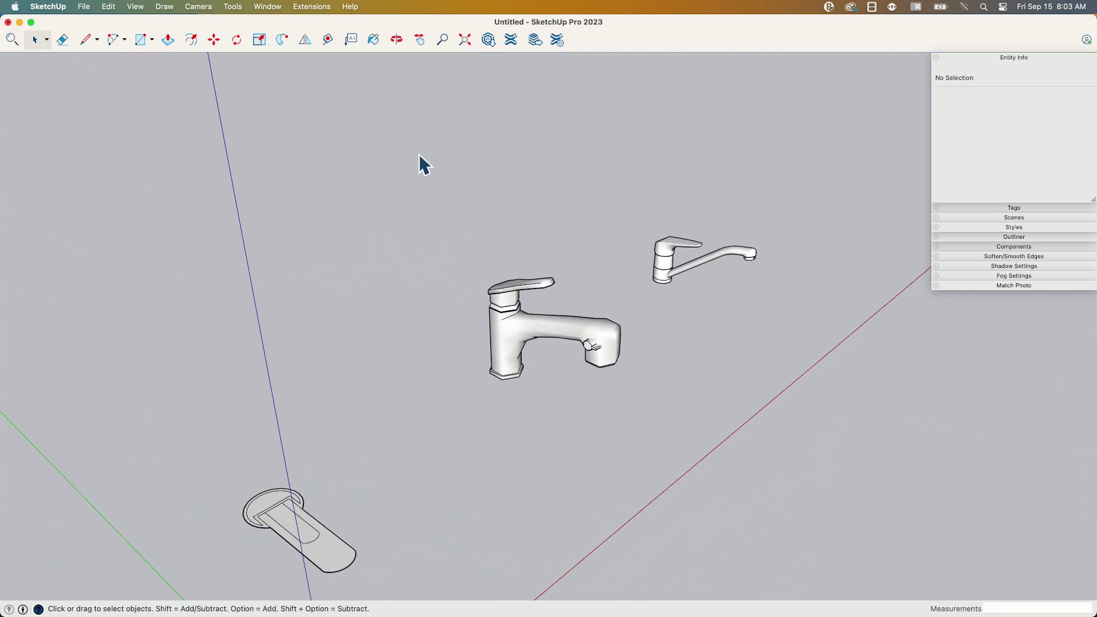
{"action": "scroll", "coordinate": [420, 153], "scroll_direction": "left", "scroll_amount": 15}
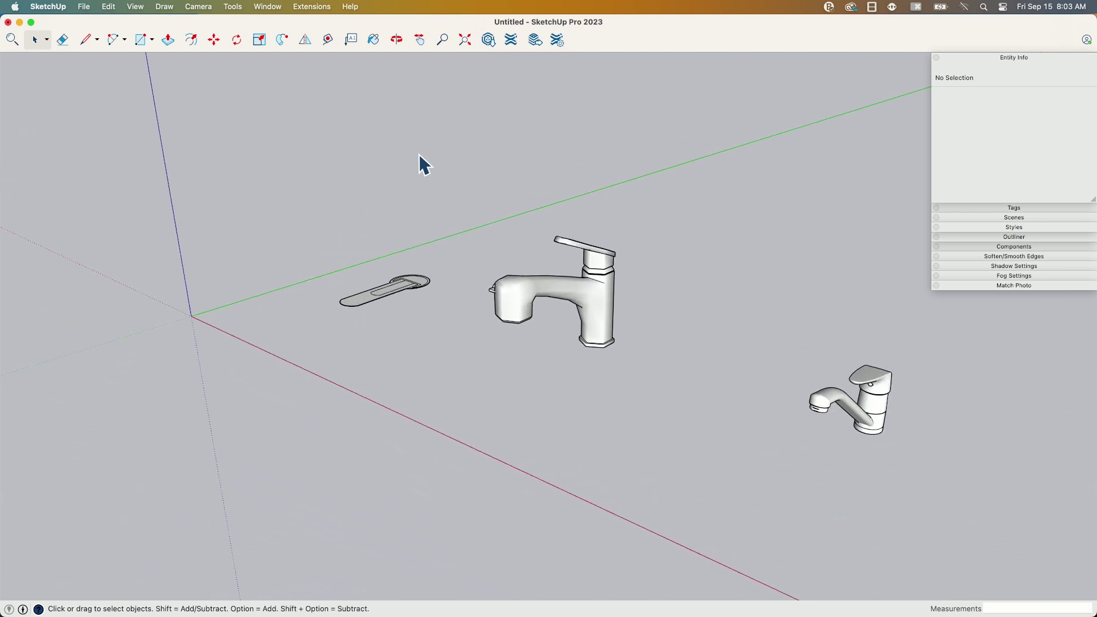
{"action": "scroll", "coordinate": [419, 153], "scroll_direction": "left", "scroll_amount": 10}
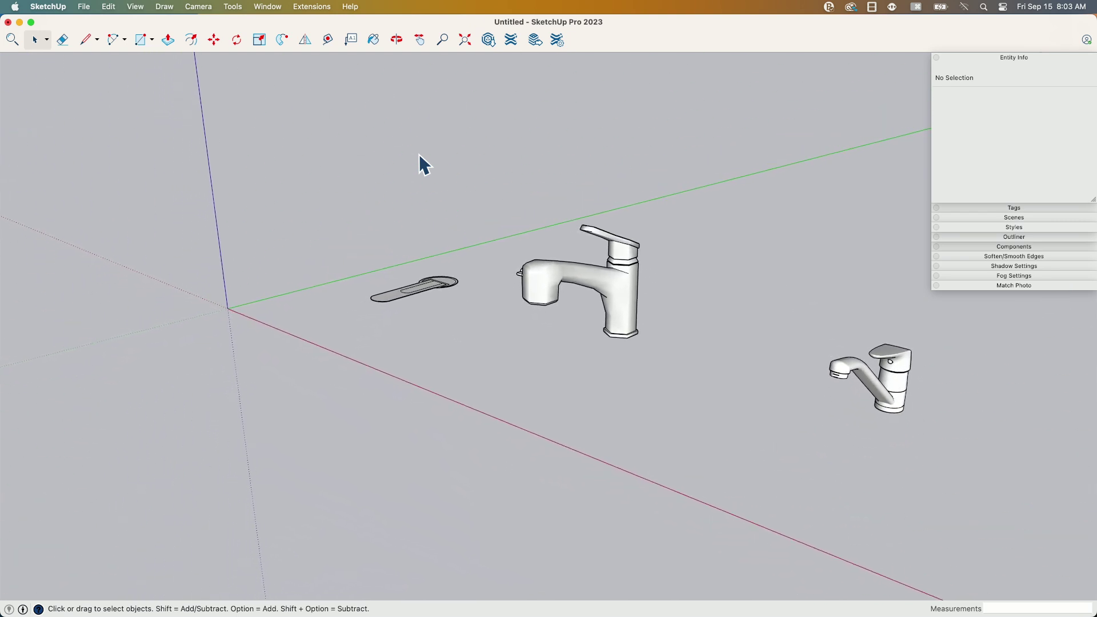
{"action": "scroll", "coordinate": [419, 154], "scroll_direction": "left", "scroll_amount": 15}
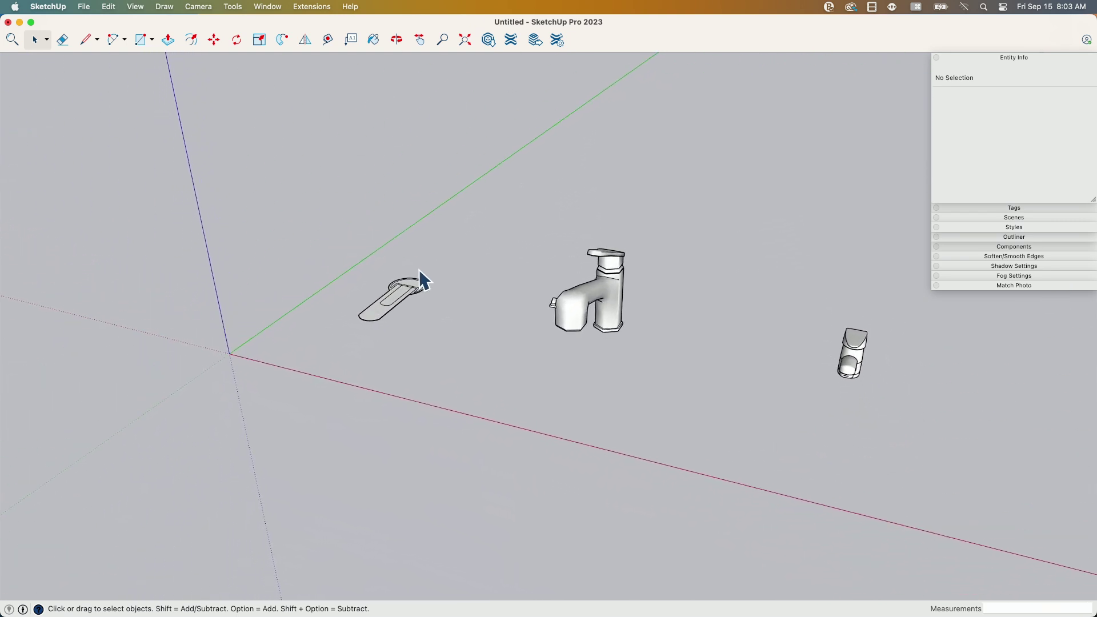
{"action": "scroll", "coordinate": [419, 270], "scroll_direction": "left", "scroll_amount": 15}
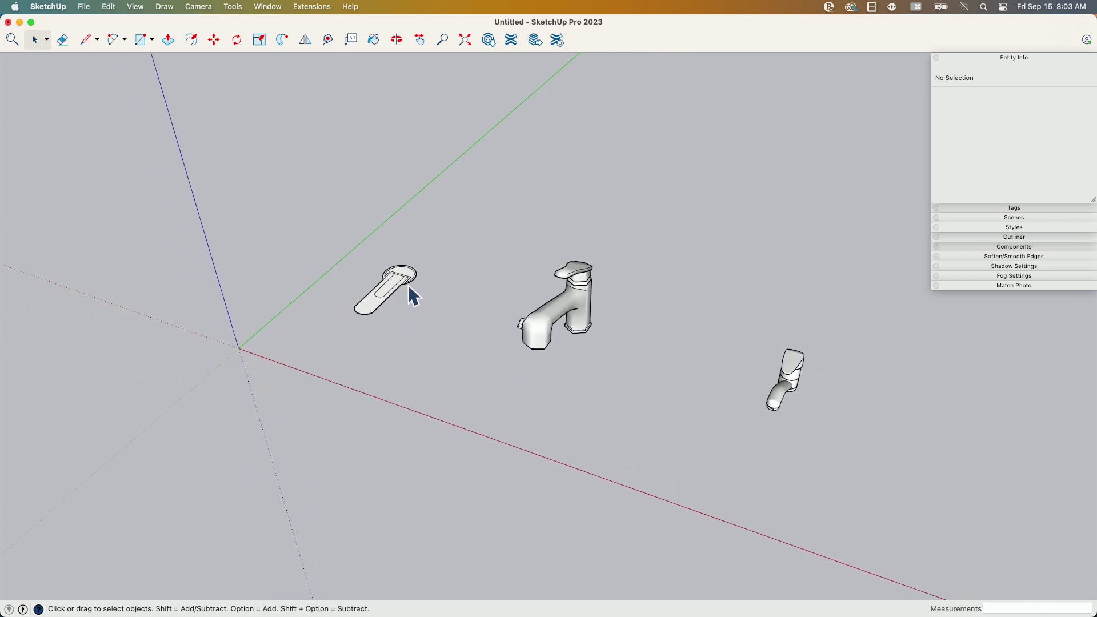
{"action": "scroll", "coordinate": [407, 286], "scroll_direction": "left", "scroll_amount": 5}
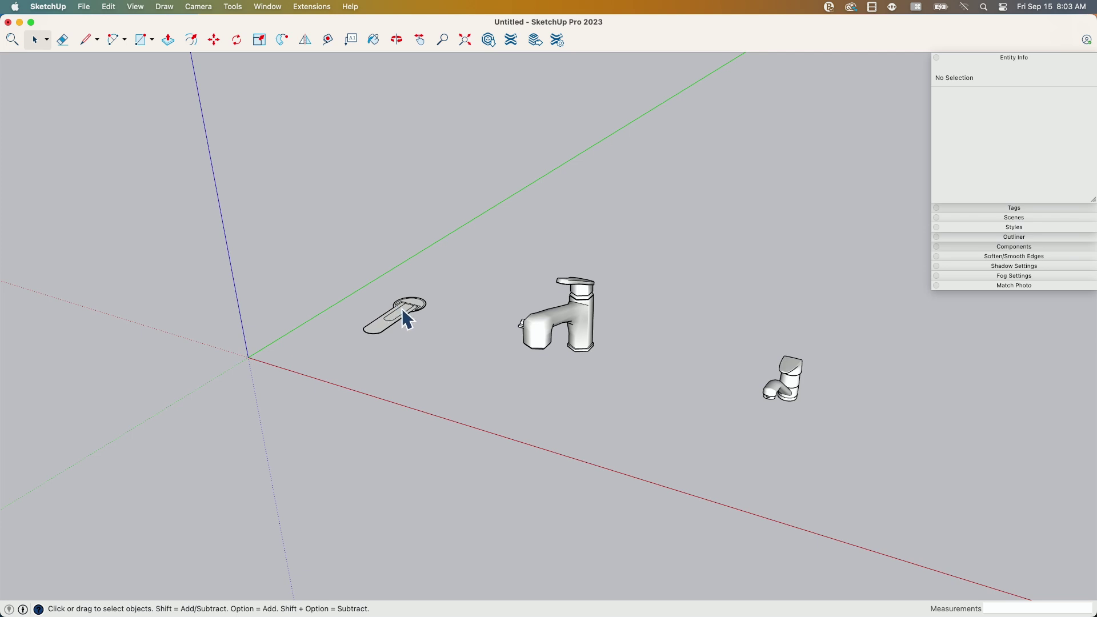
- Select the flat faucet component and inspect its outline from directly above and at an angle
{"action": "middle_click_drag", "start_coordinate": [407, 304], "coordinate": [387, 314]}
{"action": "scroll", "coordinate": [387, 311], "scroll_direction": "up", "scroll_amount": 3}
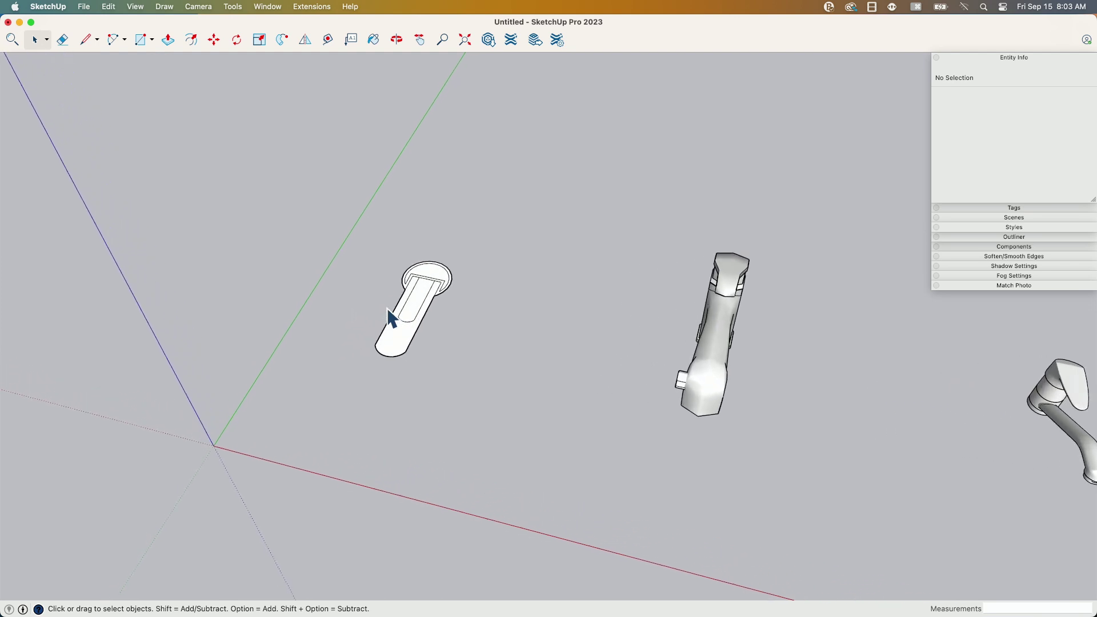
{"action": "scroll", "coordinate": [389, 318], "scroll_direction": "up", "scroll_amount": 10}
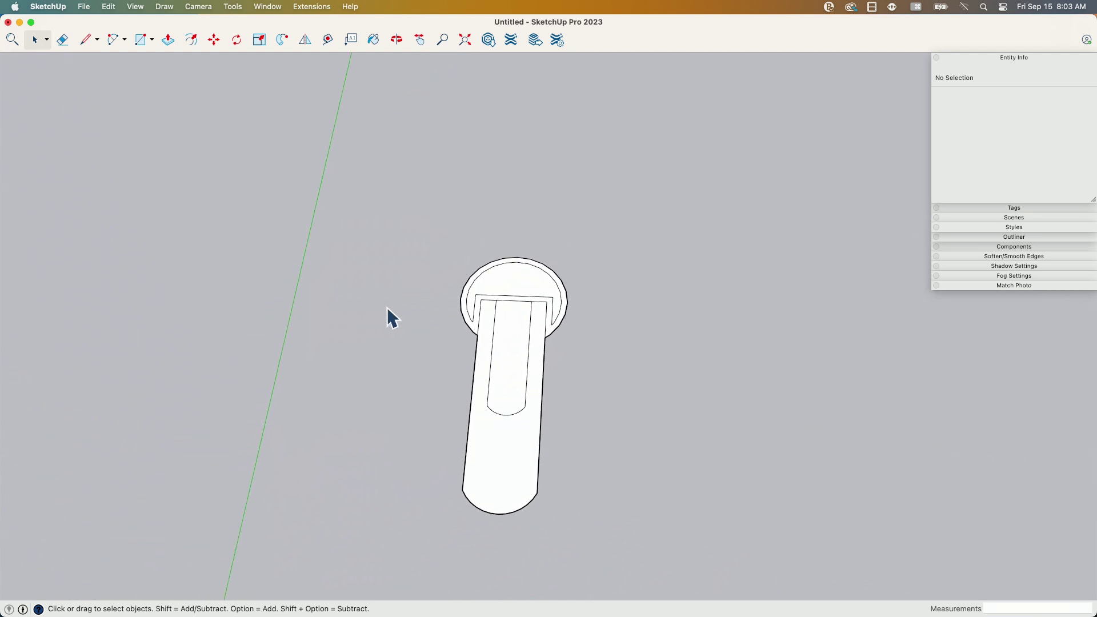
{"action": "middle_click_drag", "start_coordinate": [388, 308], "coordinate": [521, 102]}
{"action": "left_click", "coordinate": [493, 262]}
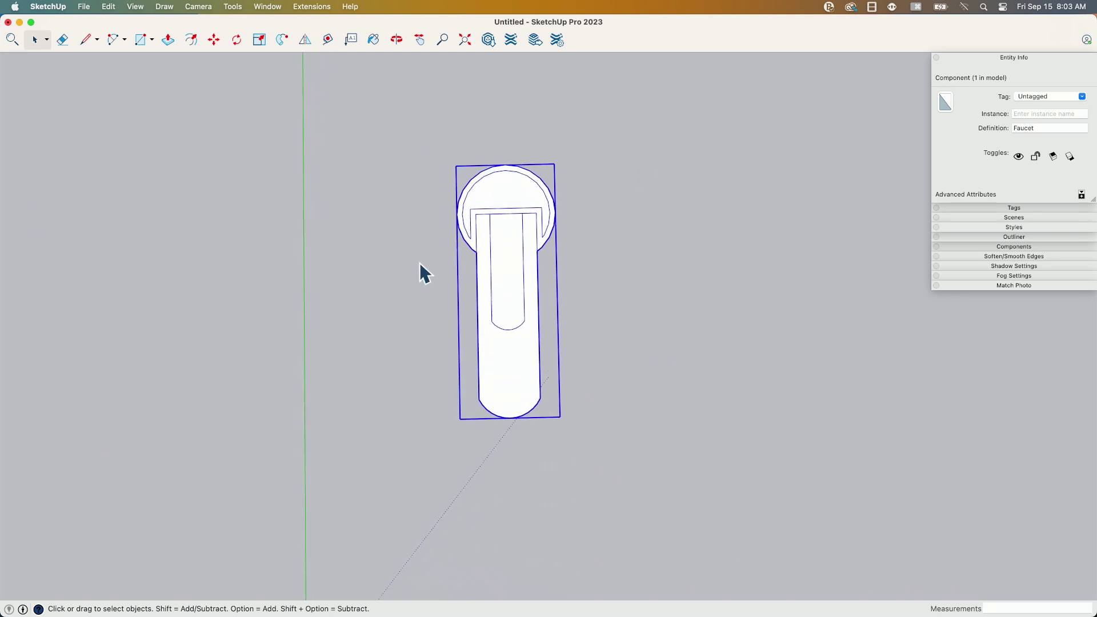
{"action": "middle_click_drag", "start_coordinate": [419, 264], "coordinate": [497, 217]}
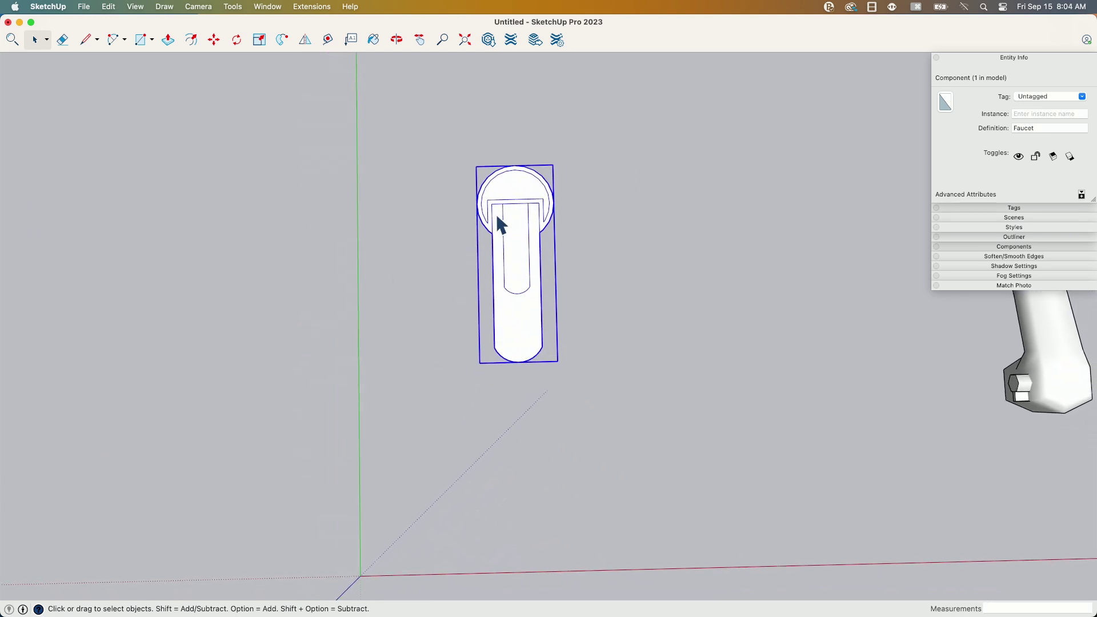
{"action": "scroll", "coordinate": [497, 218], "scroll_direction": "up", "scroll_amount": 2}
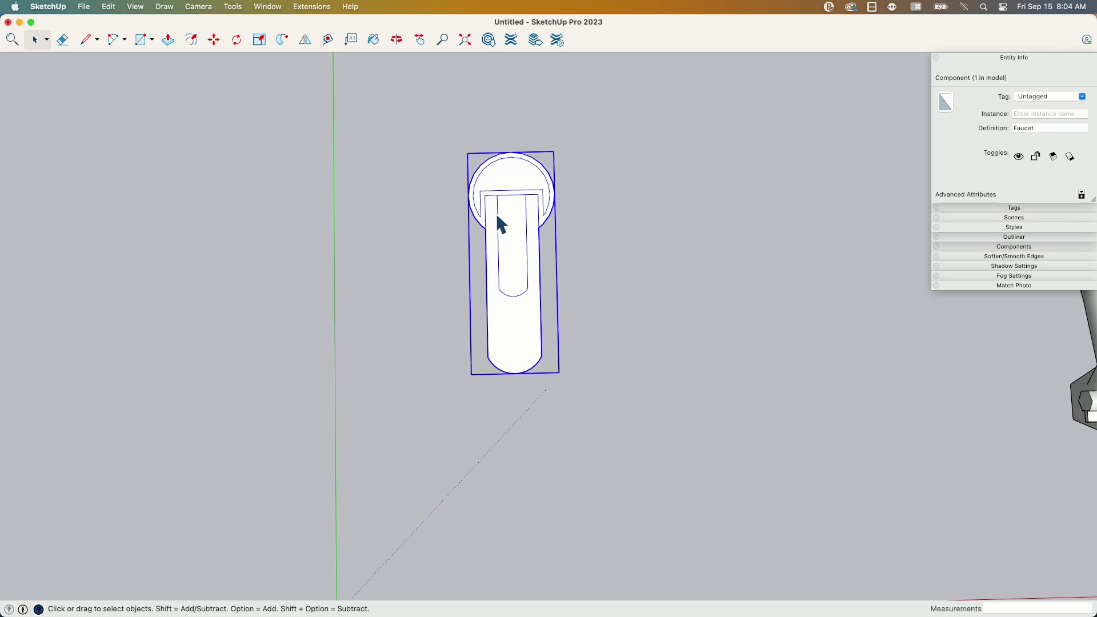
{"action": "middle_click_drag", "start_coordinate": [496, 214], "coordinate": [586, 152]}
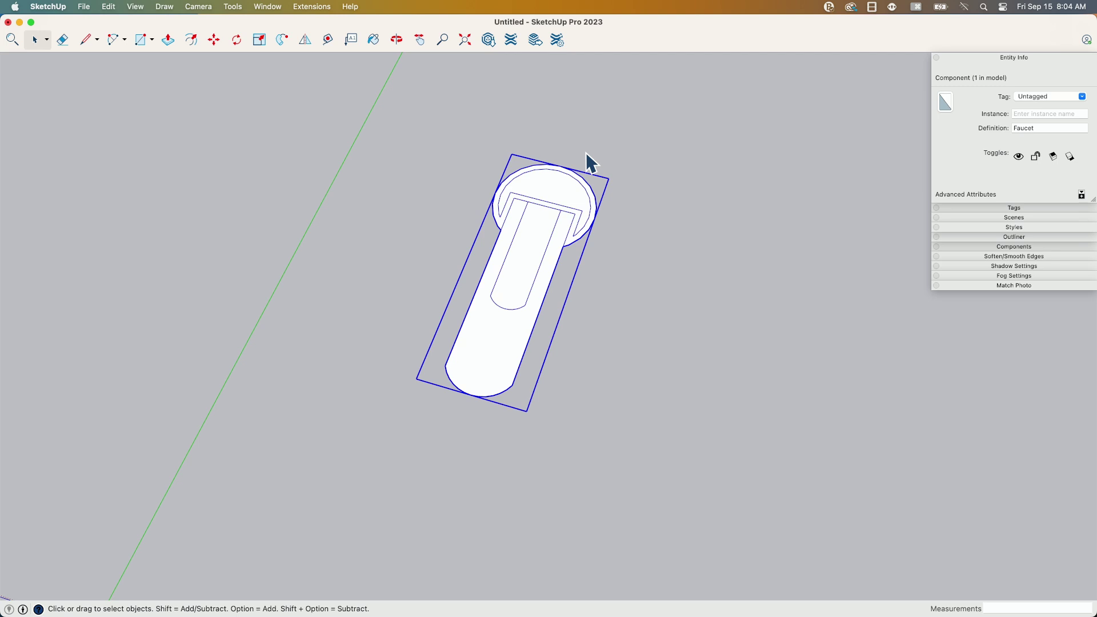
{"action": "middle_click_drag", "start_coordinate": [648, 113], "coordinate": [623, 129]}
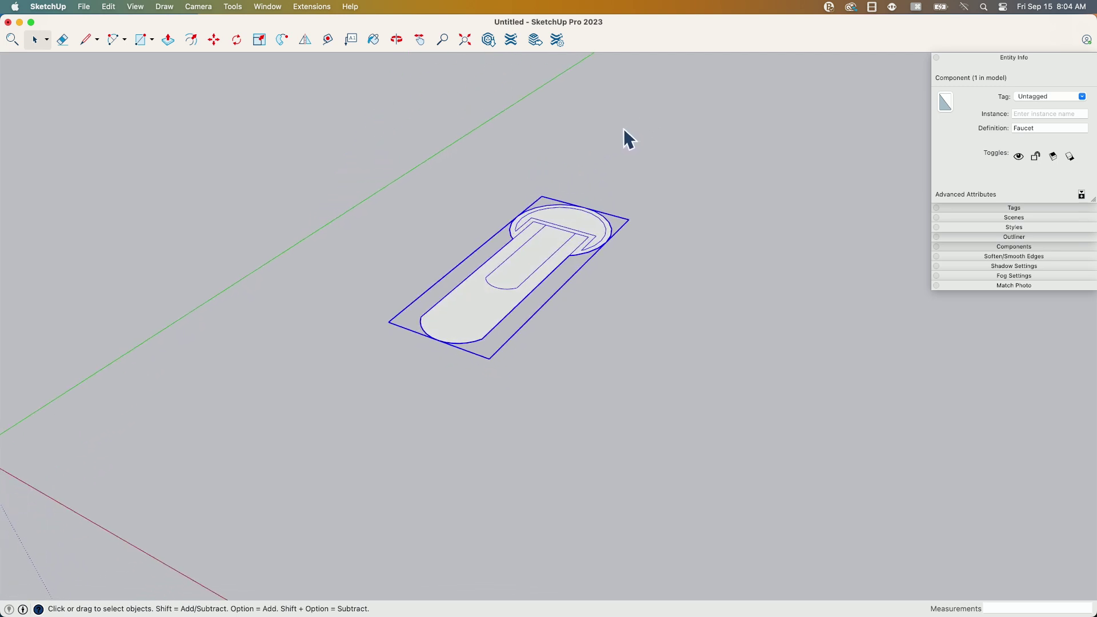
{"action": "middle_click_drag", "start_coordinate": [430, 188], "coordinate": [505, 110]}
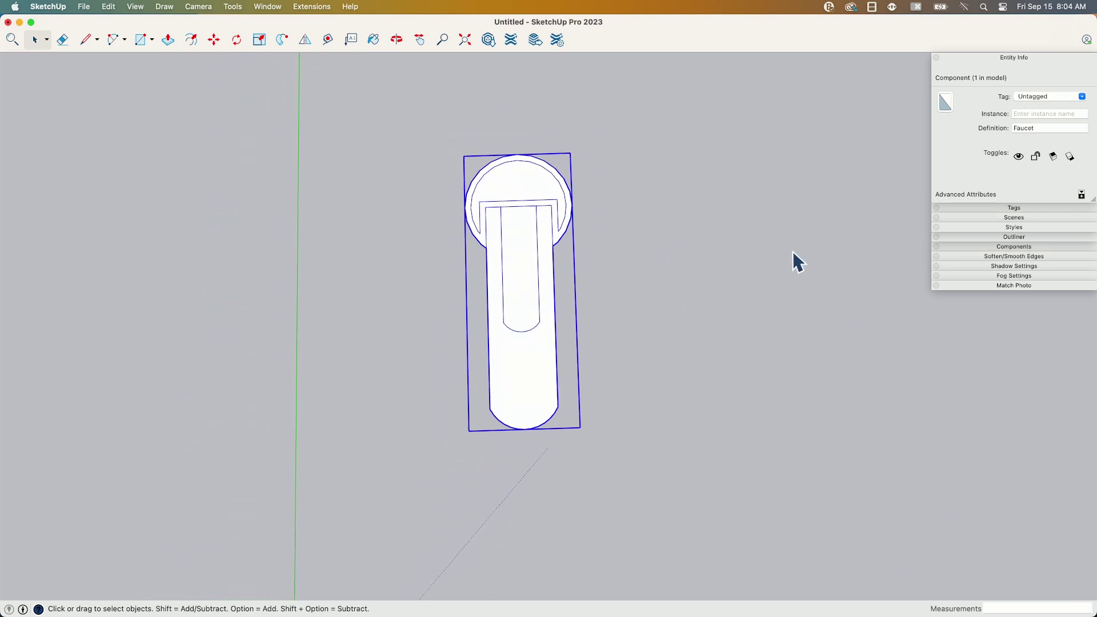
{"action": "middle_click_drag", "start_coordinate": [796, 262], "coordinate": [798, 261]}
- Compare the flat faucet with the two 3D faucets as seen from far away, and clear the selection
{"action": "scroll", "coordinate": [793, 253], "scroll_direction": "down", "scroll_amount": 4}
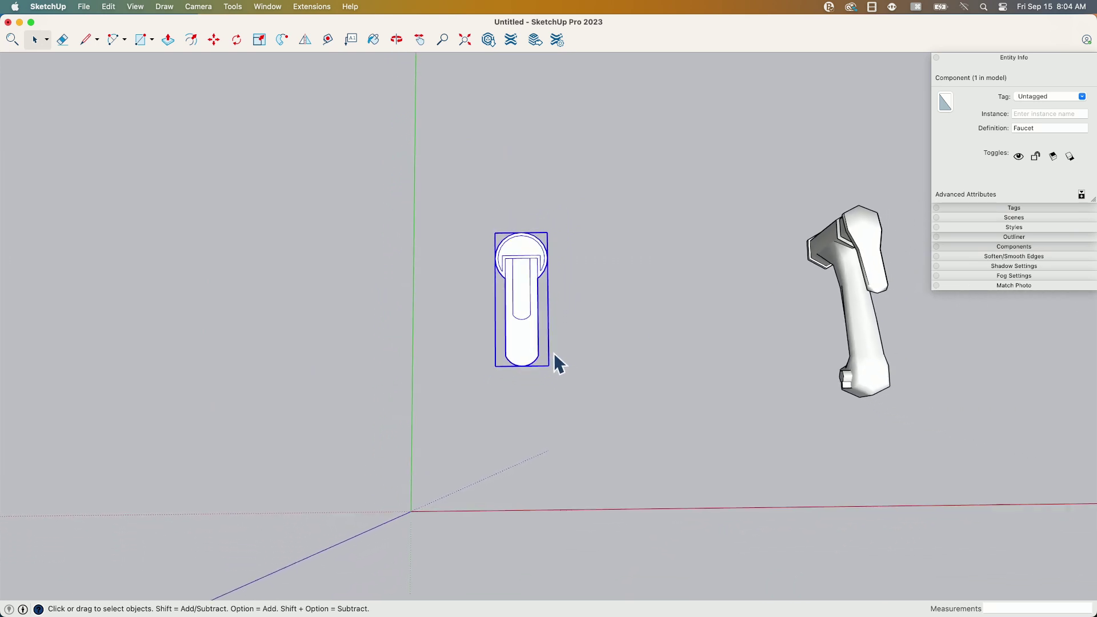
{"action": "scroll", "coordinate": [525, 245], "scroll_direction": "up", "scroll_amount": 1}
{"action": "scroll", "coordinate": [503, 284], "scroll_direction": "up", "scroll_amount": 1}
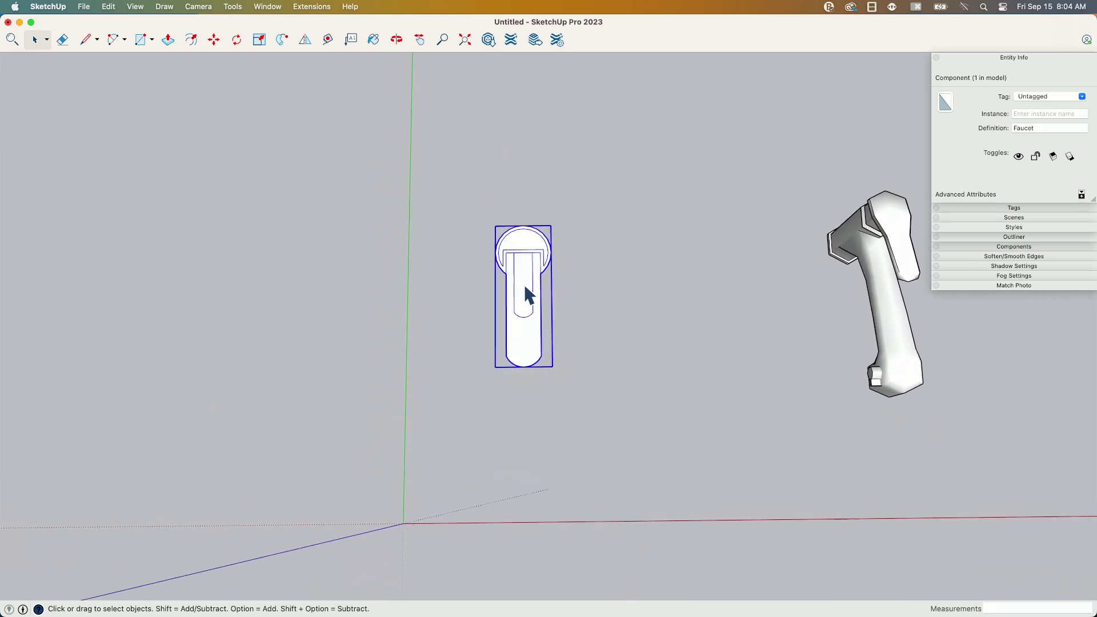
{"action": "scroll", "coordinate": [524, 285], "scroll_direction": "down", "scroll_amount": 3}
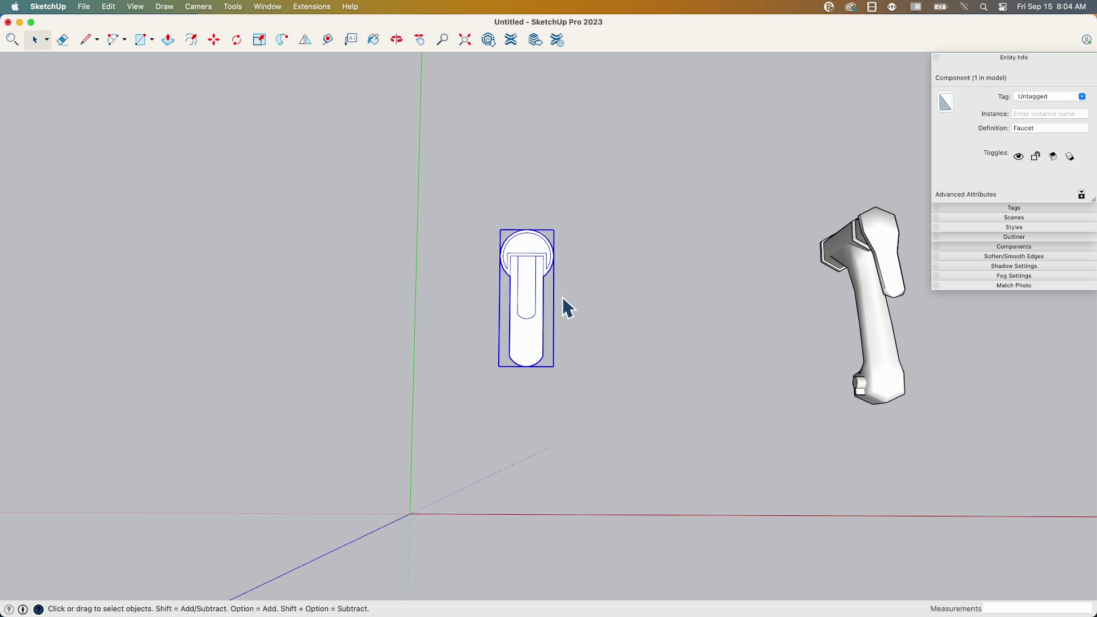
{"action": "scroll", "coordinate": [562, 296], "scroll_direction": "down", "scroll_amount": 14}
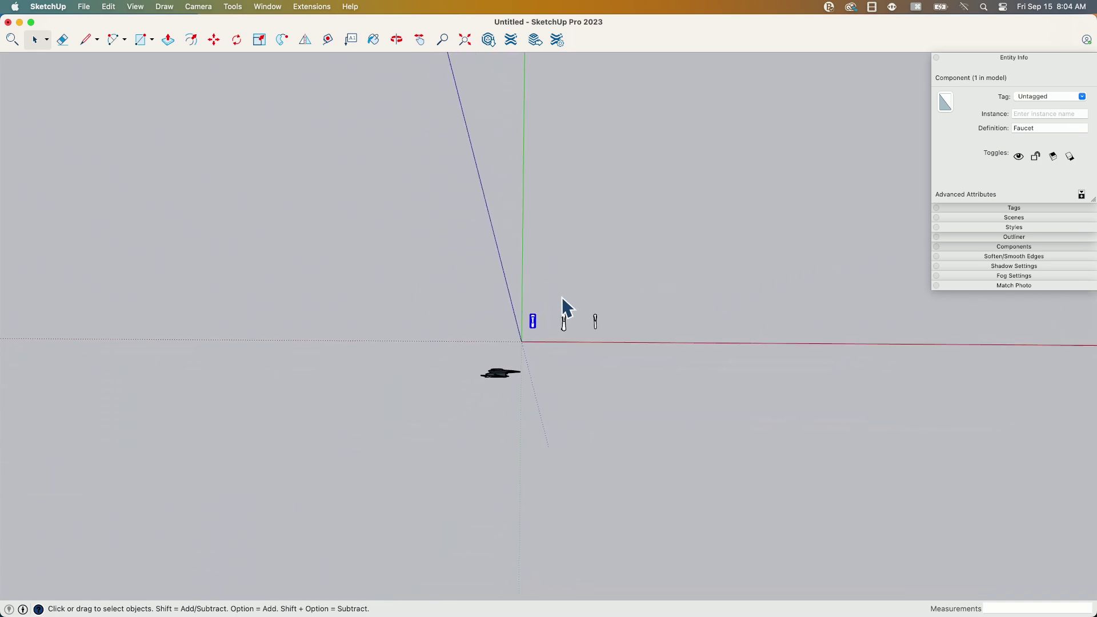
{"action": "left_click", "coordinate": [562, 298]}
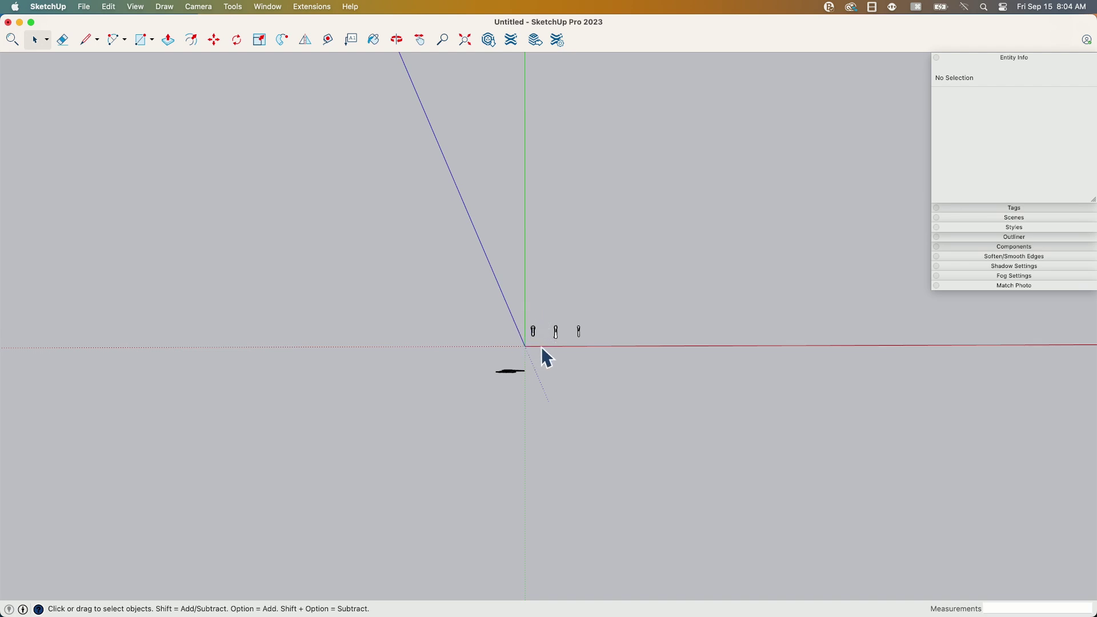
- Open the flat faucet component for editing and select all its geometry to check the entity count
{"action": "scroll", "coordinate": [532, 335], "scroll_direction": "up", "scroll_amount": 6}
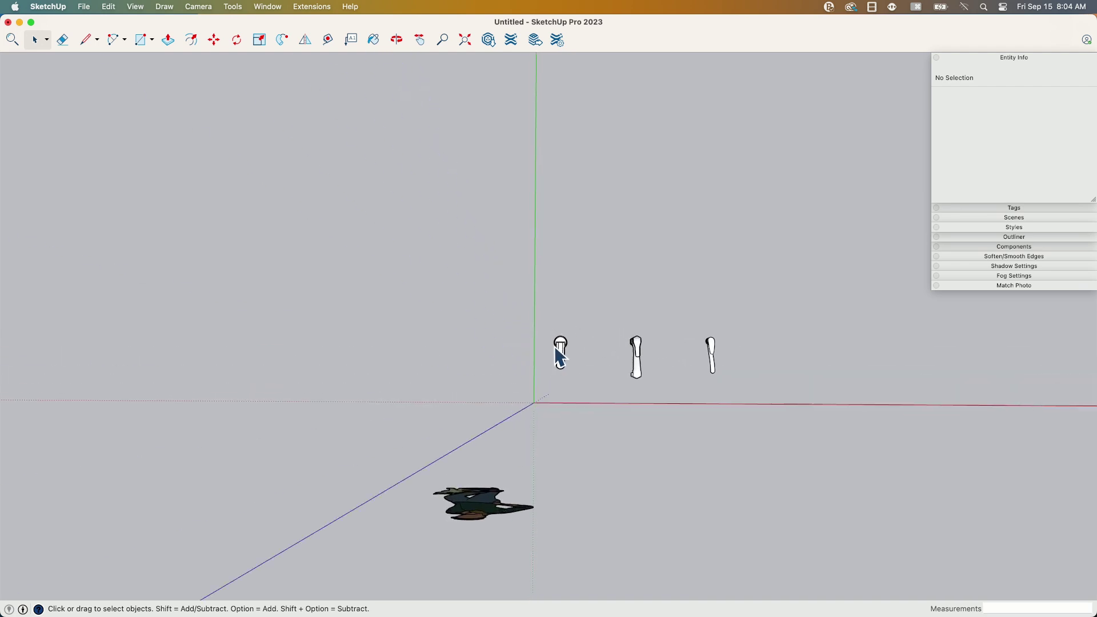
{"action": "scroll", "coordinate": [576, 352], "scroll_direction": "up", "scroll_amount": 8}
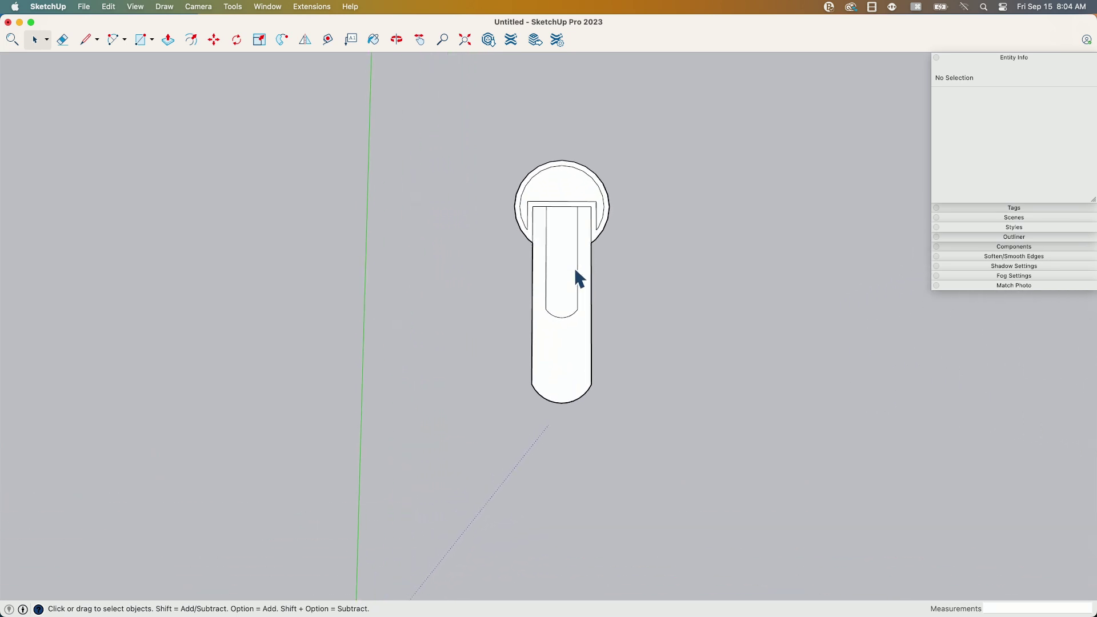
{"action": "middle_click_drag", "start_coordinate": [569, 247], "coordinate": [573, 326]}
{"action": "left_click", "coordinate": [585, 314]}
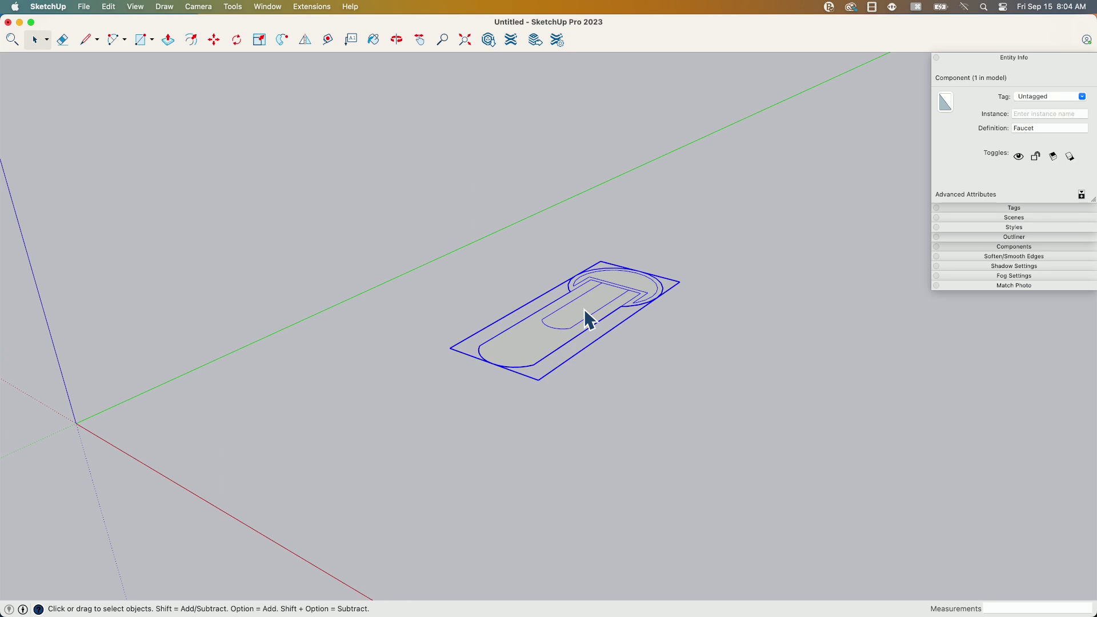
{"action": "mouse_move", "coordinate": [584, 309]}
{"action": "middle_mouse_down"}
{"action": "mouse_move", "coordinate": [592, 252]}
{"action": "mouse_move", "coordinate": [598, 263]}
{"action": "mouse_move", "coordinate": [574, 275]}
{"action": "mouse_move", "coordinate": [543, 265]}
{"action": "mouse_move", "coordinate": [592, 324]}
{"action": "middle_mouse_up"}
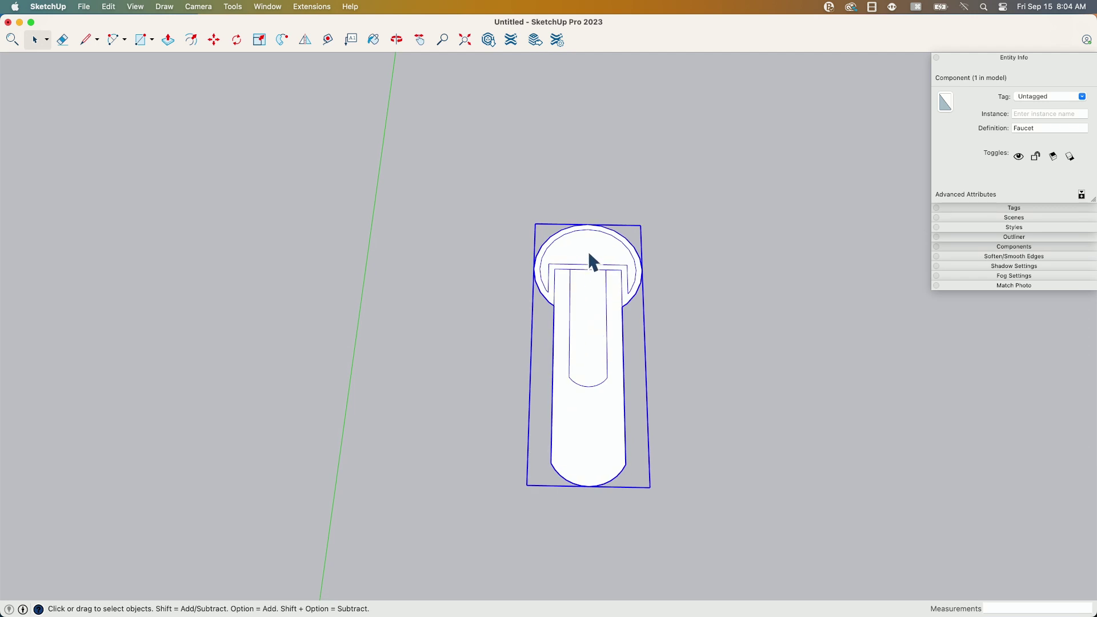
{"action": "middle_click_drag", "start_coordinate": [590, 255], "coordinate": [549, 281]}
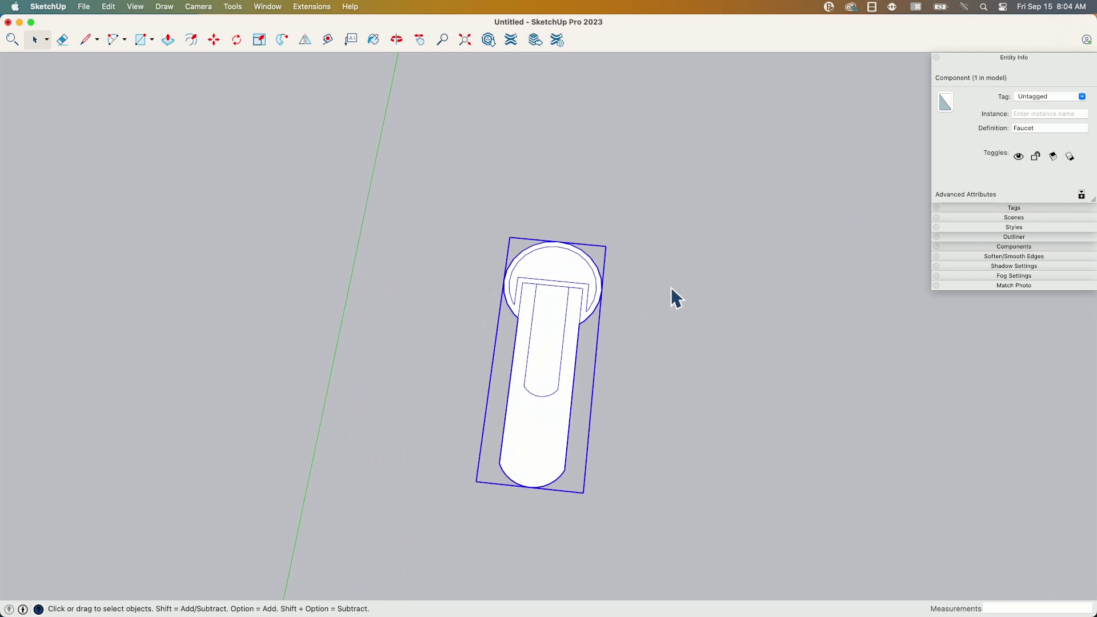
{"action": "middle_click_drag", "start_coordinate": [673, 289], "coordinate": [550, 304]}
{"action": "left_click_drag", "start_coordinate": [418, 164], "coordinate": [671, 523]}
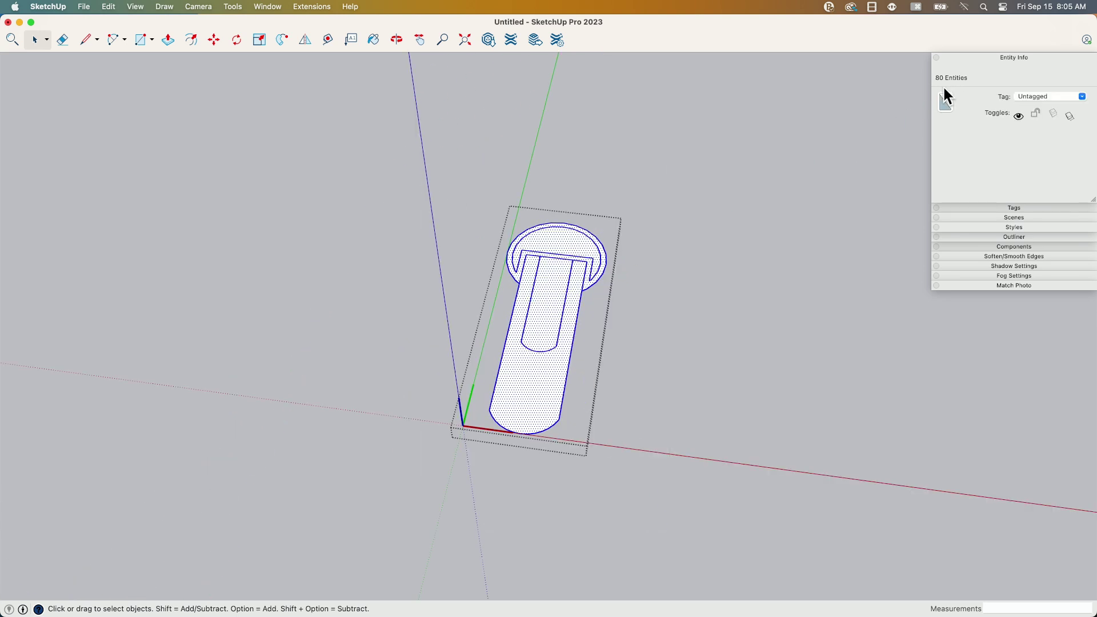
- Examine the flat faucet's selected edges and faces, from the round base to the spout tip, at several angles
{"action": "middle_click_drag", "start_coordinate": [627, 336], "coordinate": [560, 346]}
{"action": "scroll", "coordinate": [549, 262], "scroll_direction": "up", "scroll_amount": 5}
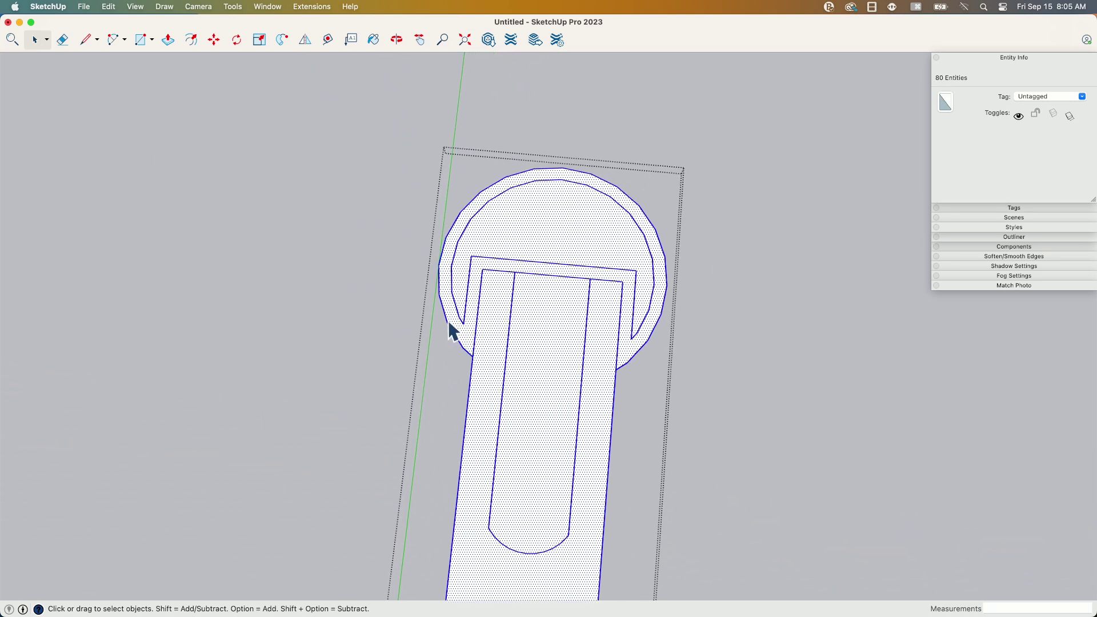
{"action": "middle_click_drag", "start_coordinate": [524, 252], "coordinate": [426, 470]}
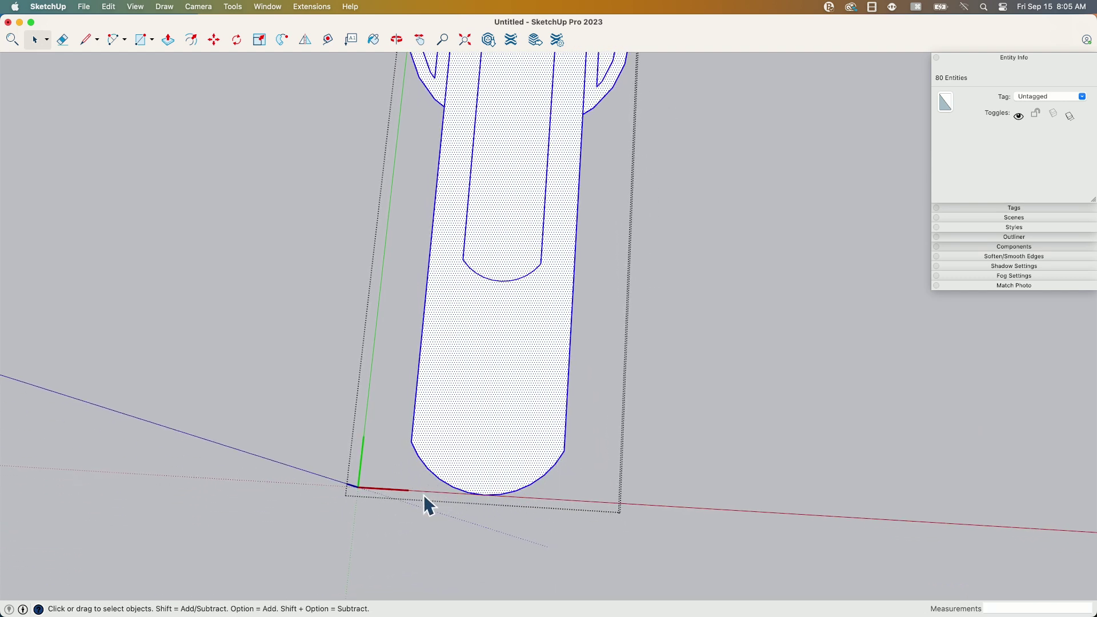
{"action": "scroll", "coordinate": [624, 407], "scroll_direction": "down", "scroll_amount": 1}
{"action": "mouse_move", "coordinate": [624, 406]}
{"action": "middle_mouse_down"}
{"action": "mouse_move", "coordinate": [659, 213]}
{"action": "mouse_move", "coordinate": [642, 115]}
{"action": "middle_mouse_up"}
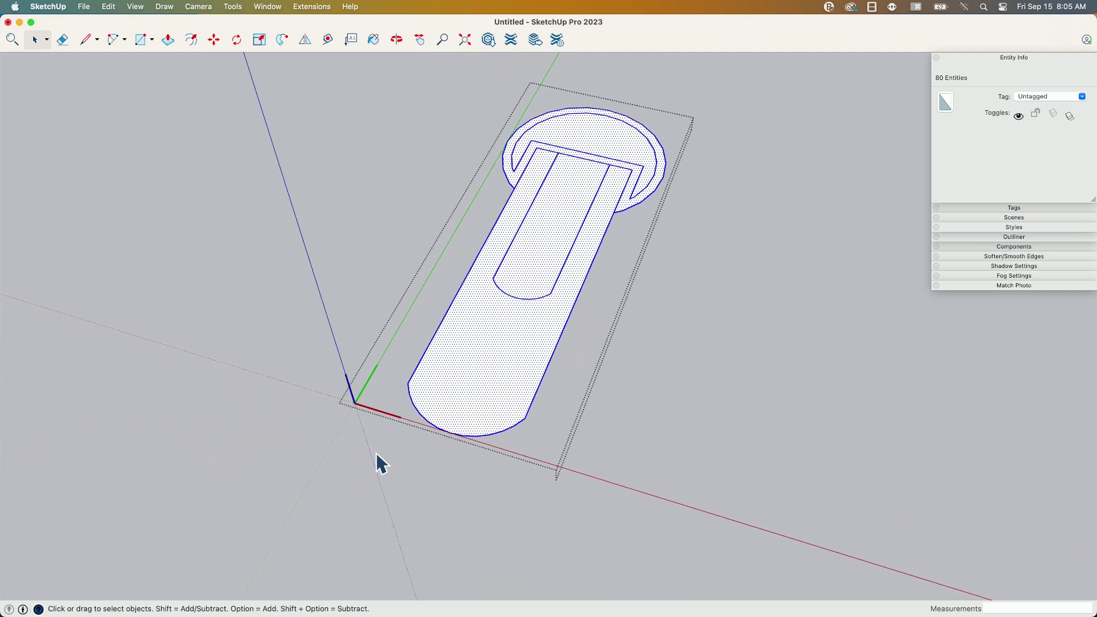
{"action": "mouse_move", "coordinate": [377, 460]}
{"action": "middle_mouse_down"}
{"action": "mouse_move", "coordinate": [765, 260]}
{"action": "mouse_move", "coordinate": [454, 189]}
{"action": "mouse_move", "coordinate": [456, 328]}
{"action": "mouse_move", "coordinate": [664, 274]}
{"action": "mouse_move", "coordinate": [754, 297]}
{"action": "mouse_move", "coordinate": [557, 293]}
{"action": "mouse_move", "coordinate": [786, 400]}
{"action": "mouse_move", "coordinate": [543, 259]}
{"action": "mouse_move", "coordinate": [520, 434]}
{"action": "mouse_move", "coordinate": [558, 331]}
{"action": "mouse_move", "coordinate": [554, 299]}
{"action": "middle_mouse_up"}
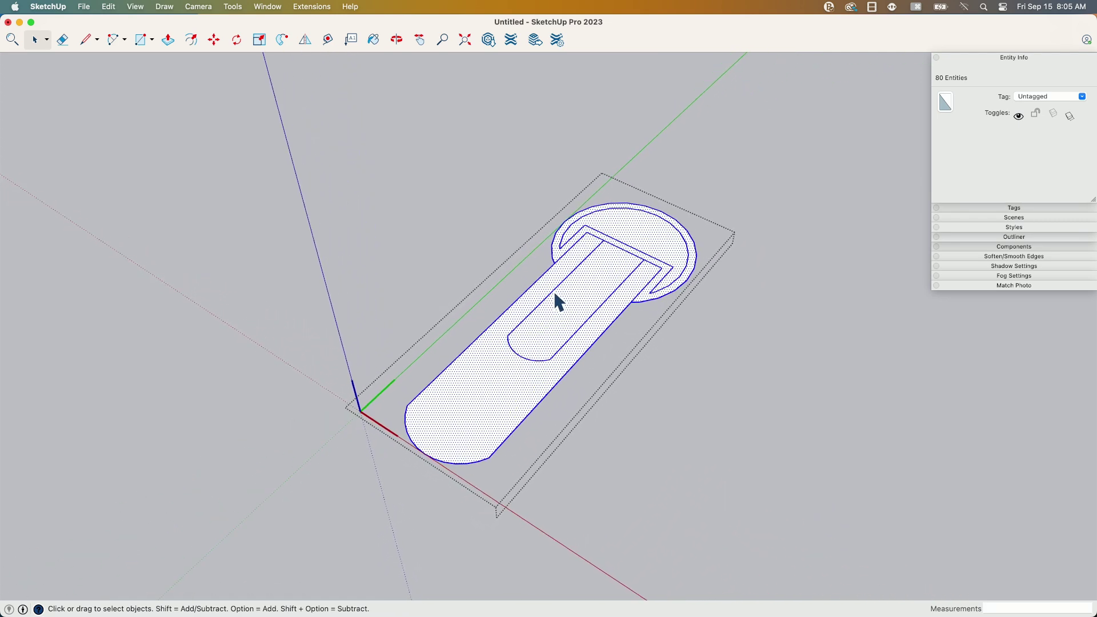
{"action": "middle_click_drag", "start_coordinate": [620, 228], "coordinate": [542, 365]}
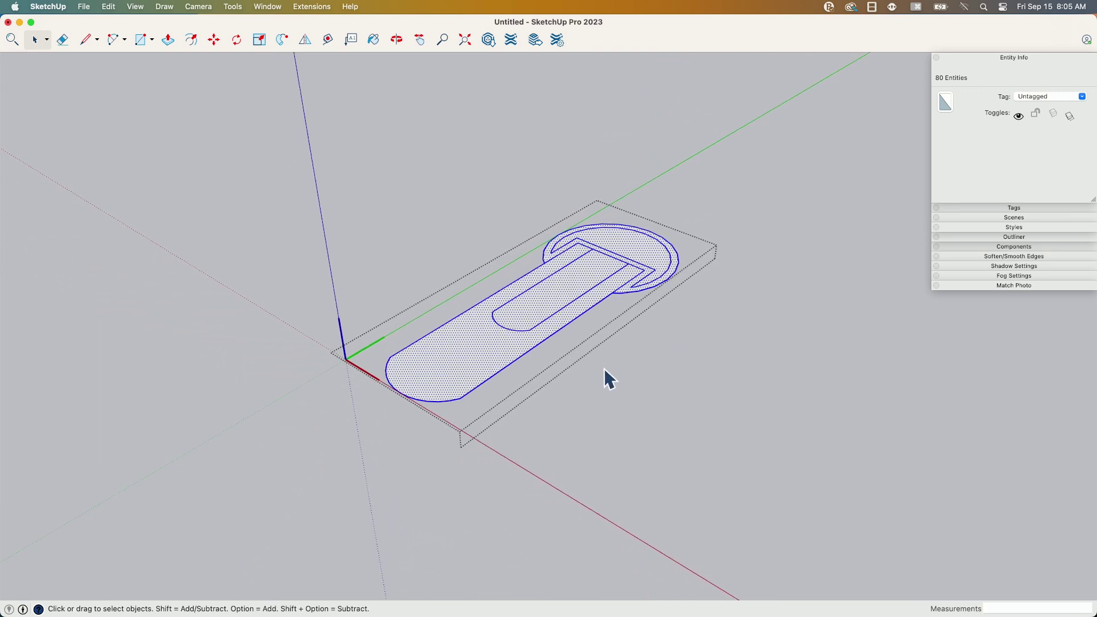
{"action": "middle_click_drag", "start_coordinate": [536, 351], "coordinate": [649, 311]}
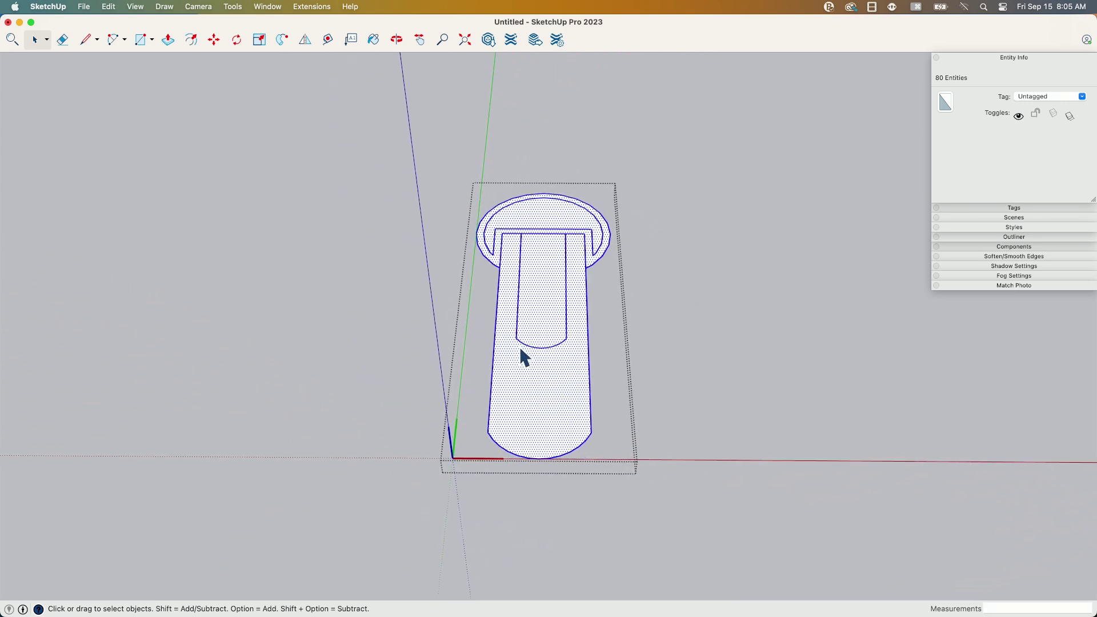
{"action": "scroll", "coordinate": [356, 366], "scroll_direction": "left", "scroll_amount": 5}
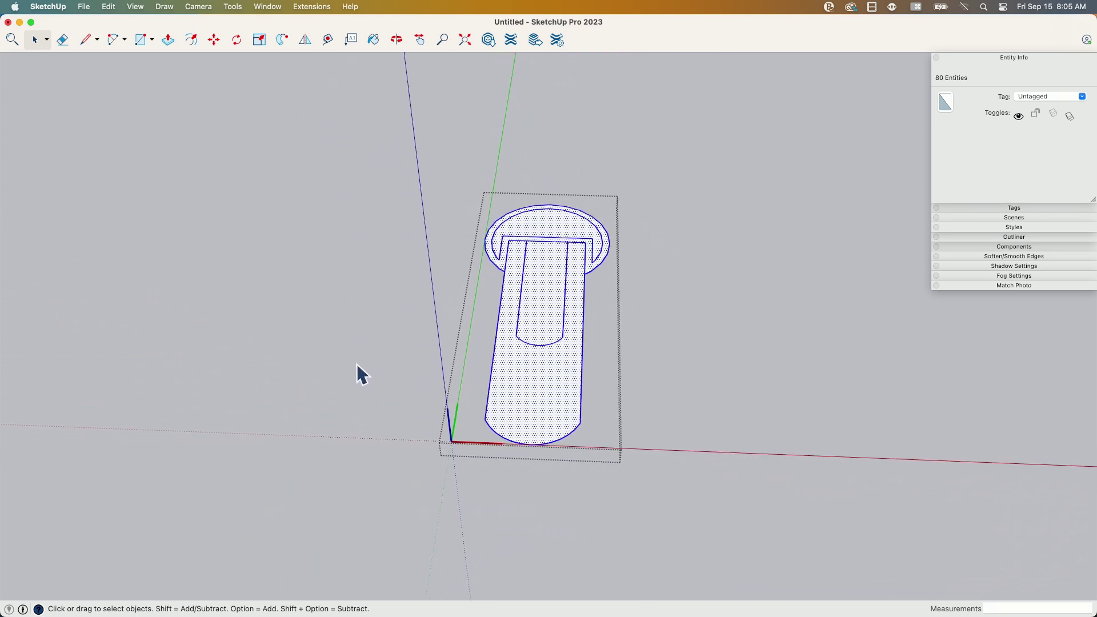
- Clear the selection and examine the flat faucet edge-on at ground level and from above
{"action": "scroll", "coordinate": [861, 202], "scroll_direction": "down", "scroll_amount": 1}
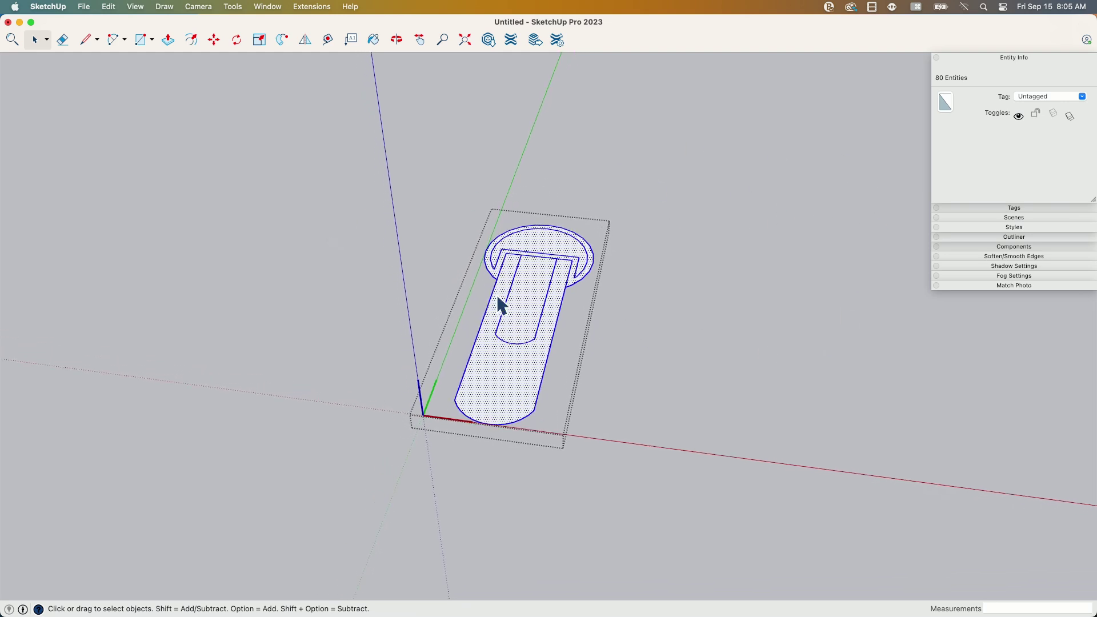
{"action": "middle_click_drag", "start_coordinate": [818, 307], "coordinate": [479, 351]}
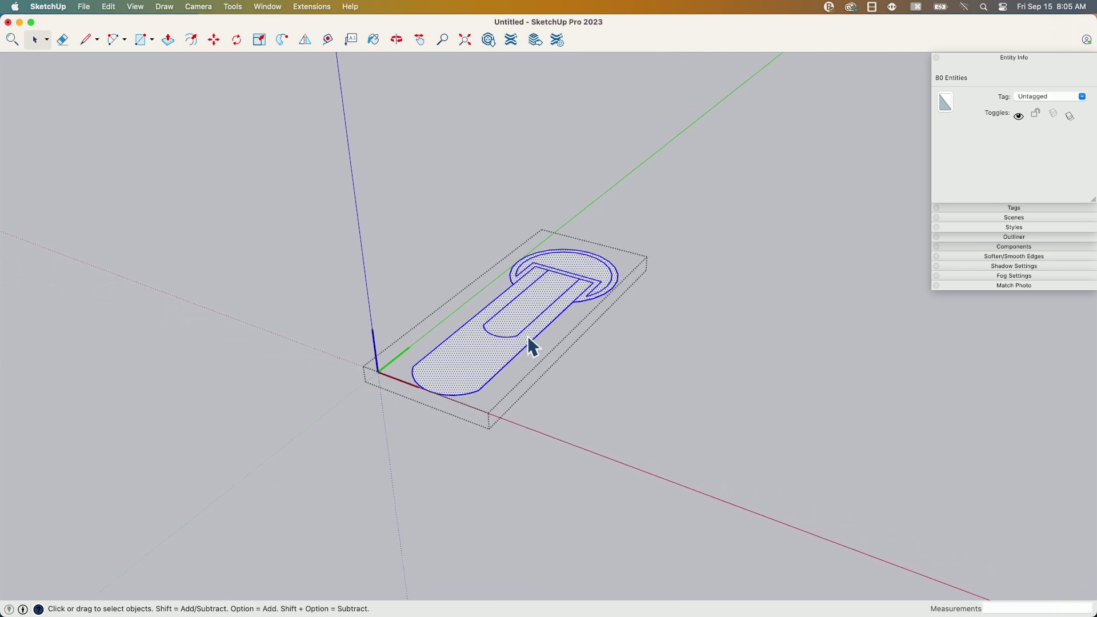
{"action": "left_click", "coordinate": [672, 365]}
{"action": "middle_click_drag", "start_coordinate": [664, 365], "coordinate": [526, 293]}
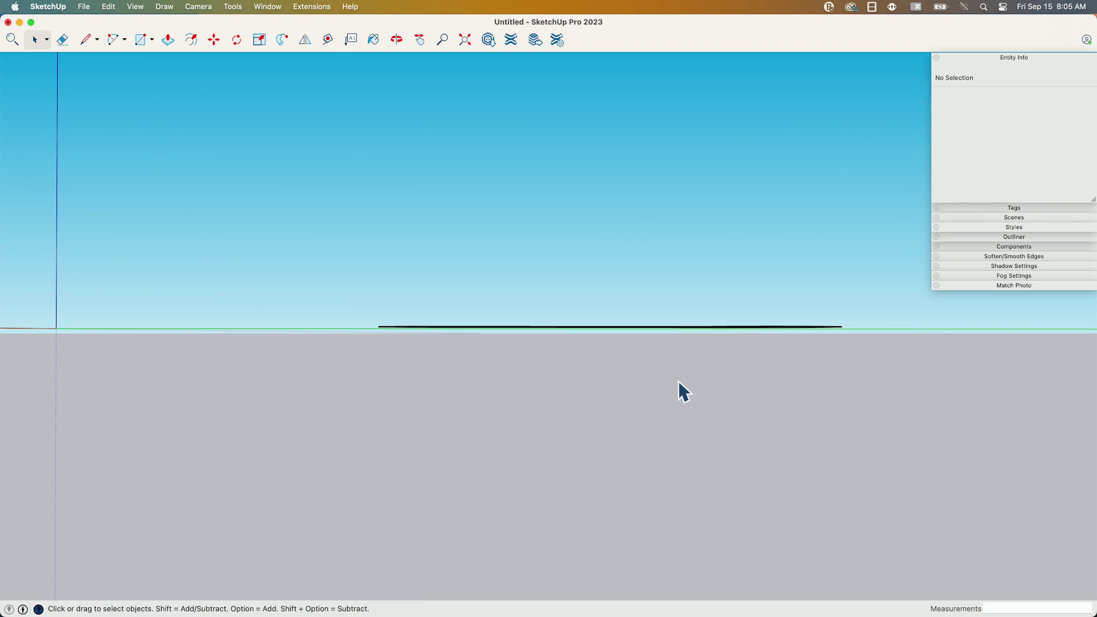
{"action": "mouse_move", "coordinate": [679, 382]}
{"action": "middle_mouse_down"}
{"action": "mouse_move", "coordinate": [705, 421]}
{"action": "mouse_move", "coordinate": [757, 309]}
{"action": "mouse_move", "coordinate": [515, 446]}
{"action": "mouse_move", "coordinate": [561, 309]}
{"action": "mouse_move", "coordinate": [578, 301]}
{"action": "mouse_move", "coordinate": [562, 293]}
{"action": "mouse_move", "coordinate": [657, 345]}
{"action": "mouse_move", "coordinate": [590, 286]}
{"action": "mouse_move", "coordinate": [658, 259]}
{"action": "mouse_move", "coordinate": [588, 240]}
{"action": "mouse_move", "coordinate": [536, 340]}
{"action": "middle_mouse_up"}
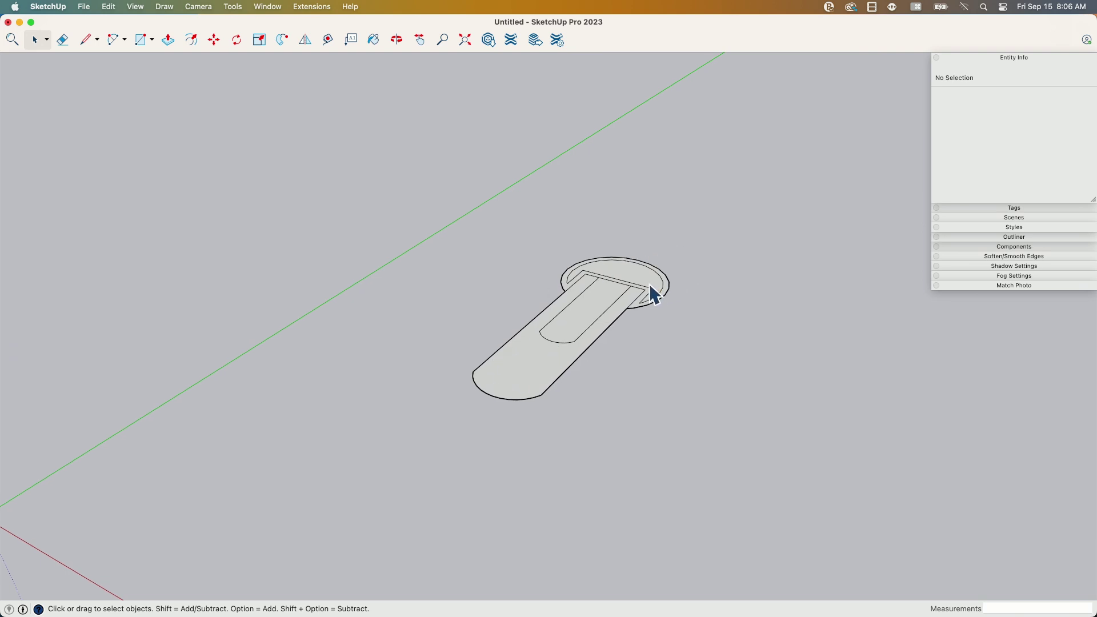
{"action": "middle_click_drag", "start_coordinate": [650, 286], "coordinate": [583, 322]}
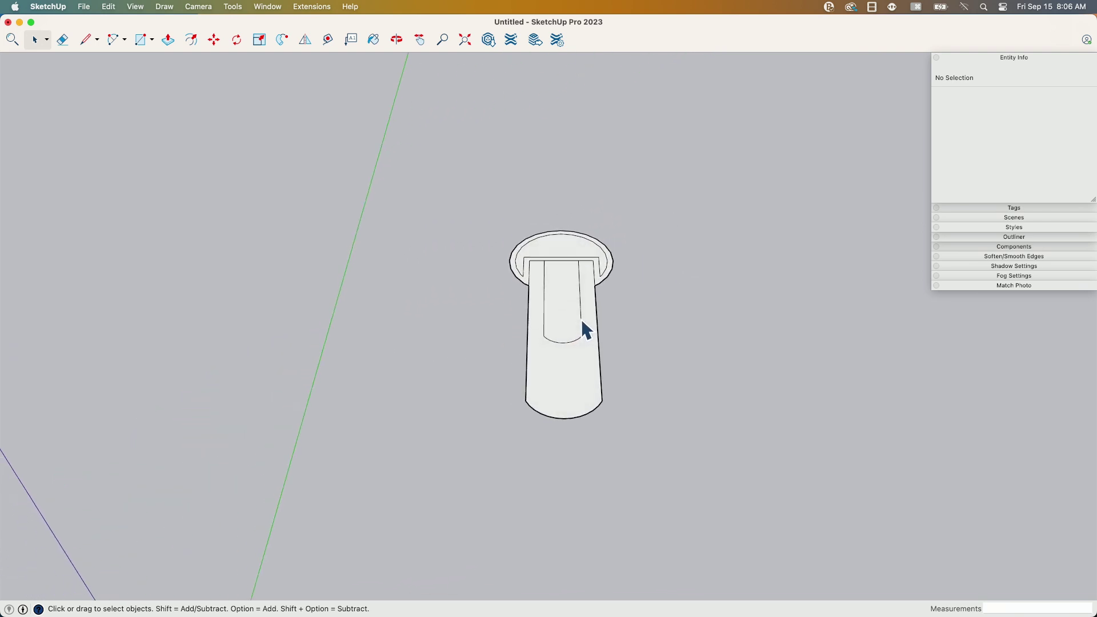
{"action": "middle_click_drag", "start_coordinate": [603, 287], "coordinate": [503, 189]}
- Select the angular 3D faucet and show hidden geometry to examine the facets across its spout and body
{"action": "left_click", "coordinate": [526, 365]}
{"action": "left_click", "coordinate": [135, 7]}
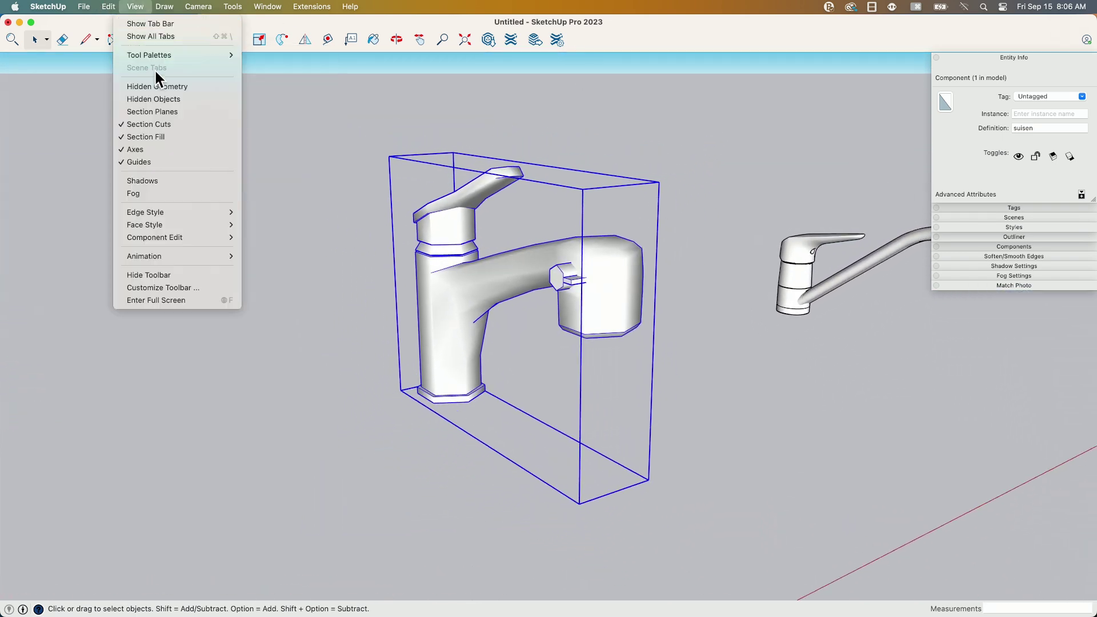
{"action": "left_click", "coordinate": [155, 85]}
{"action": "middle_click_drag", "start_coordinate": [156, 87], "coordinate": [380, 292]}
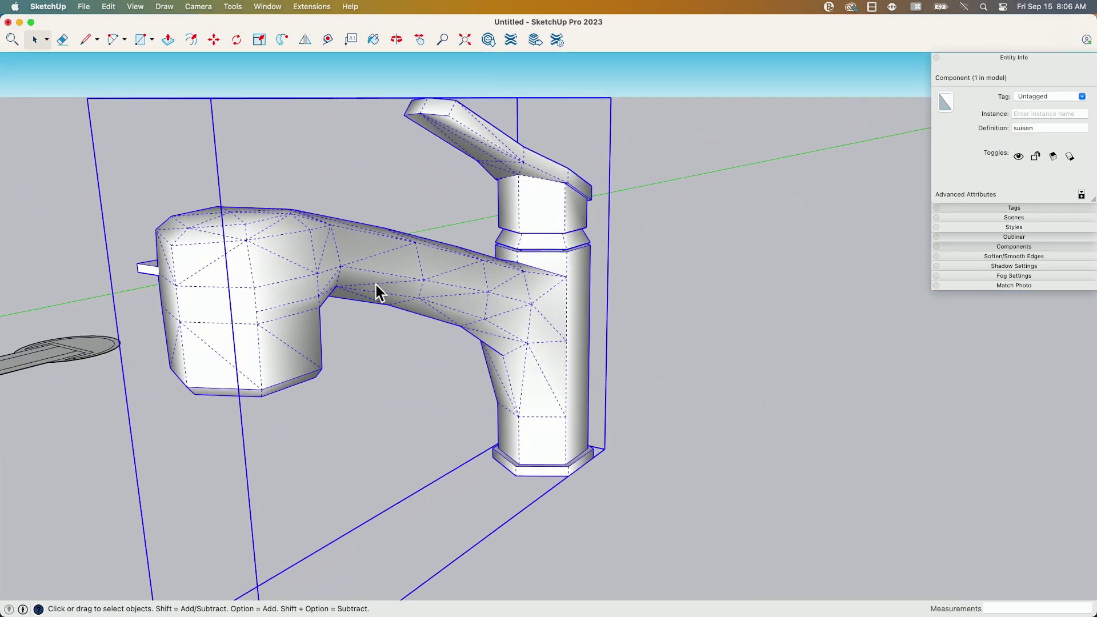
- Turn off the hidden geometry display and view the angular faucet with smooth surfaces
{"action": "left_click", "coordinate": [135, 6]}
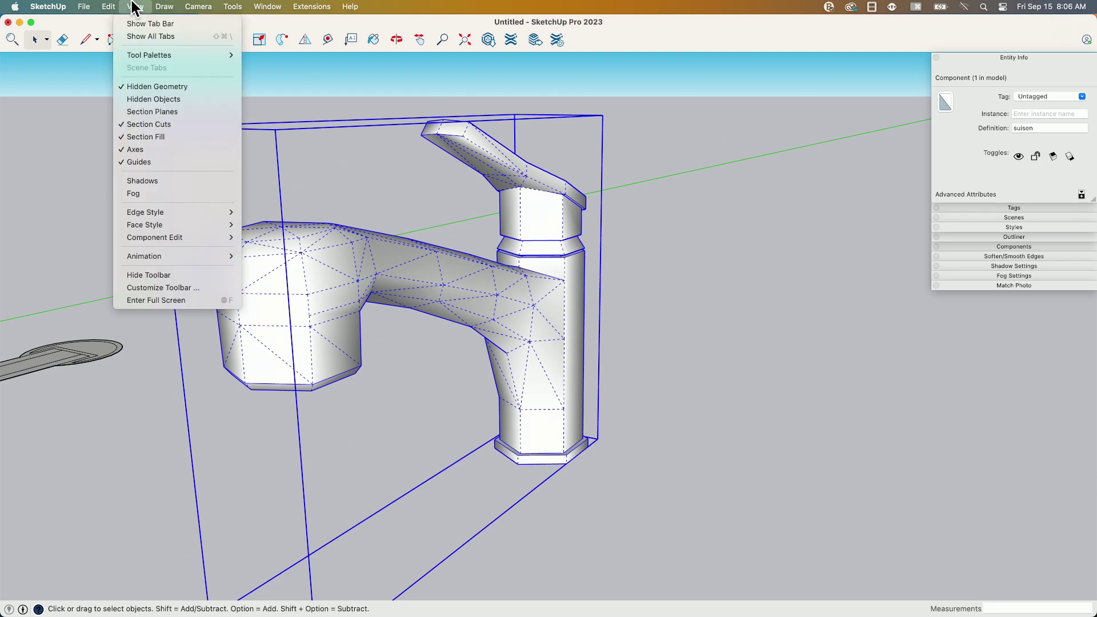
{"action": "left_click", "coordinate": [138, 89]}
{"action": "middle_click_drag", "start_coordinate": [280, 176], "coordinate": [510, 239]}
{"action": "scroll", "coordinate": [509, 314], "scroll_direction": "down", "scroll_amount": 5}
- Open the angular faucet and its nested group for editing, and select all the geometry to check the entity count
{"action": "double_click", "coordinate": [514, 239]}
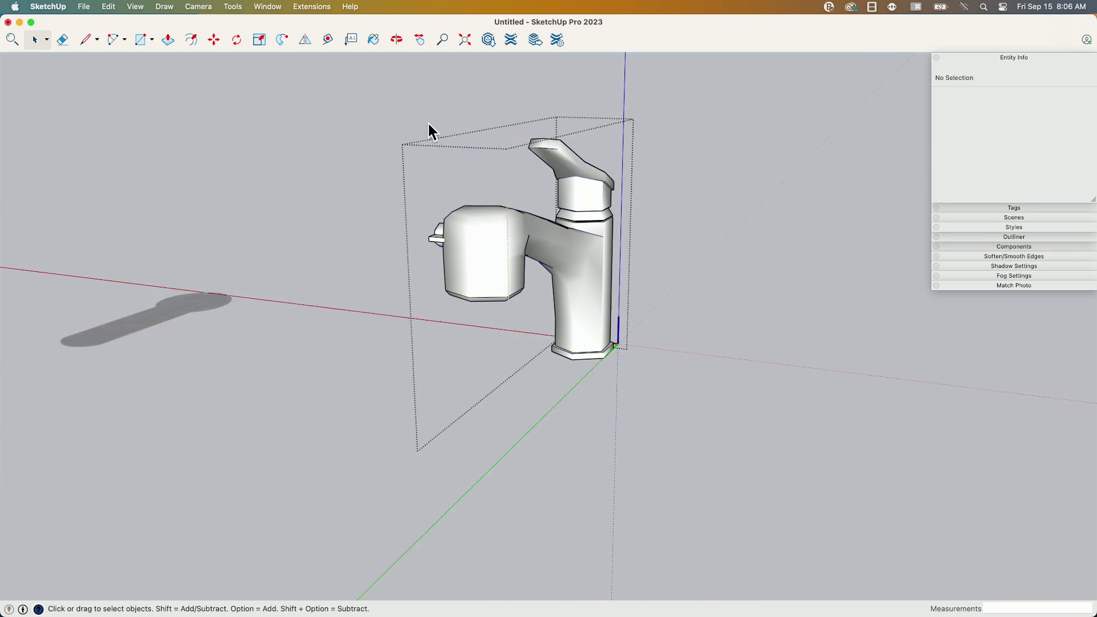
{"action": "left_click_drag", "start_coordinate": [616, 407], "coordinate": [668, 489]}
{"action": "double_click", "coordinate": [478, 269]}
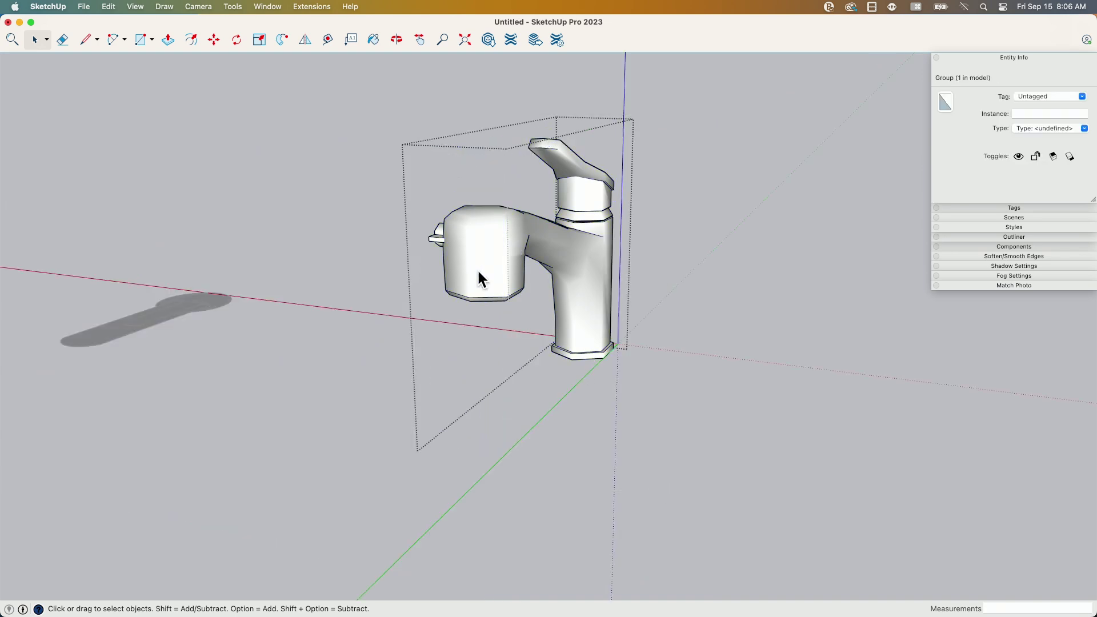
{"action": "left_click_drag", "start_coordinate": [407, 88], "coordinate": [717, 539]}
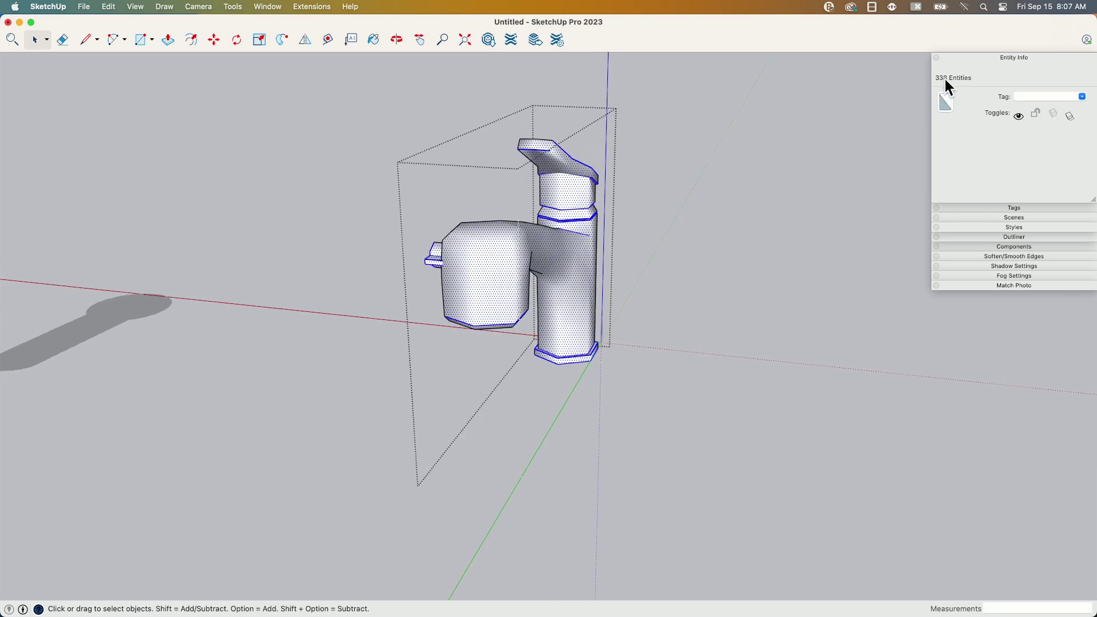
{"action": "middle_click_drag", "start_coordinate": [829, 155], "coordinate": [539, 400]}
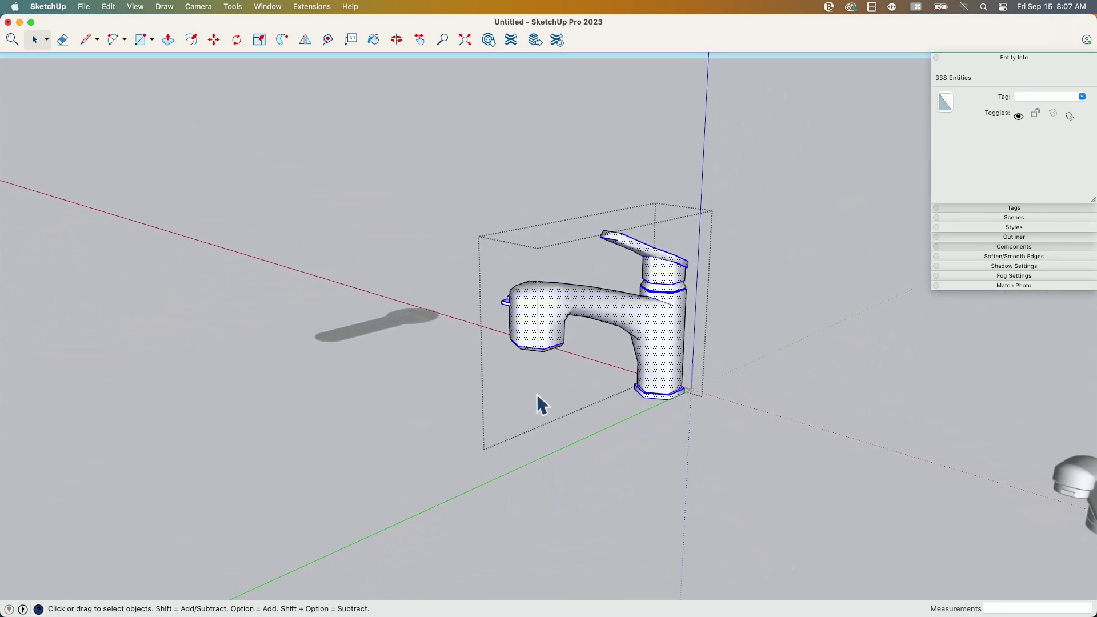
{"action": "middle_click_drag", "start_coordinate": [673, 400], "coordinate": [515, 266]}
- Clear the selection and judge the angular faucet's level of detail from far away beside the standing figure and close up
{"action": "left_click", "coordinate": [741, 369]}
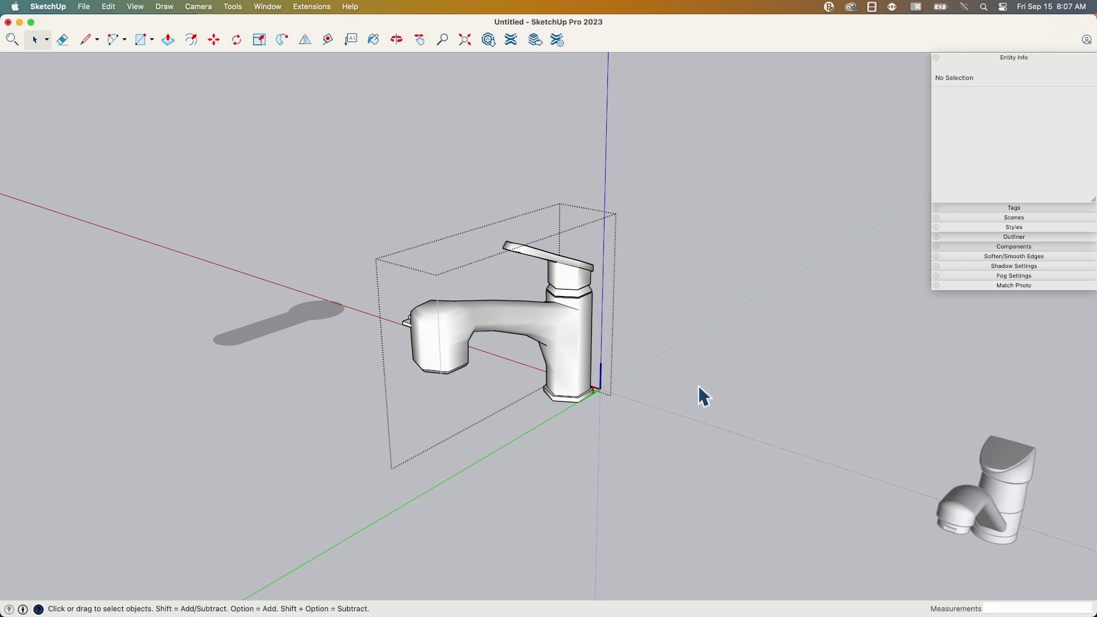
{"action": "middle_click_drag", "start_coordinate": [696, 387], "coordinate": [710, 347]}
{"action": "middle_click_drag", "start_coordinate": [742, 304], "coordinate": [652, 348]}
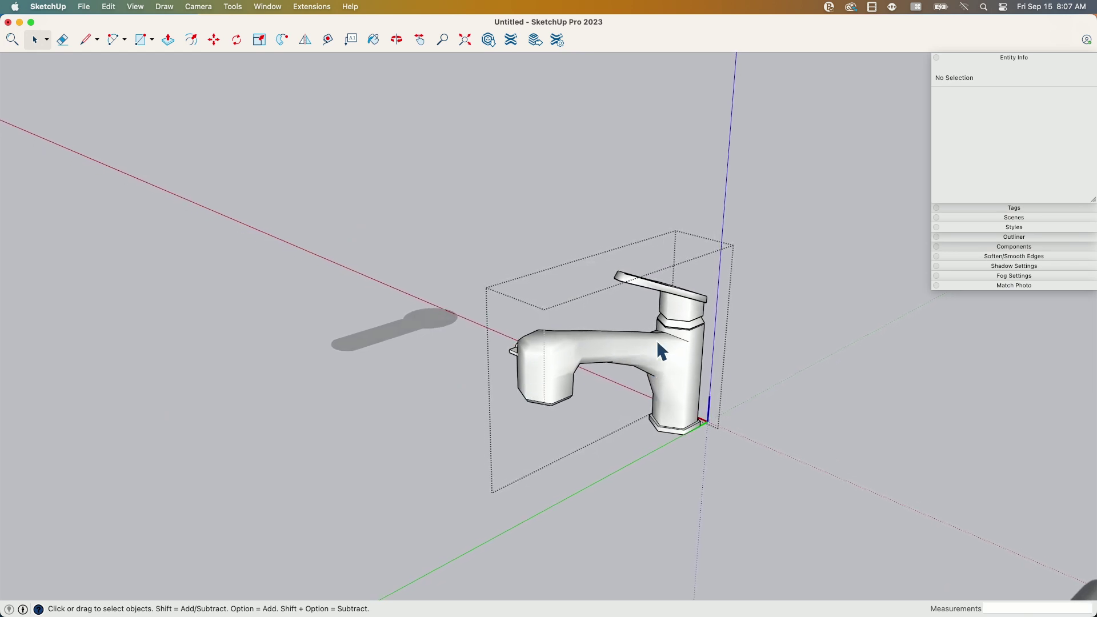
{"action": "scroll", "coordinate": [657, 341], "scroll_direction": "down", "scroll_amount": 10}
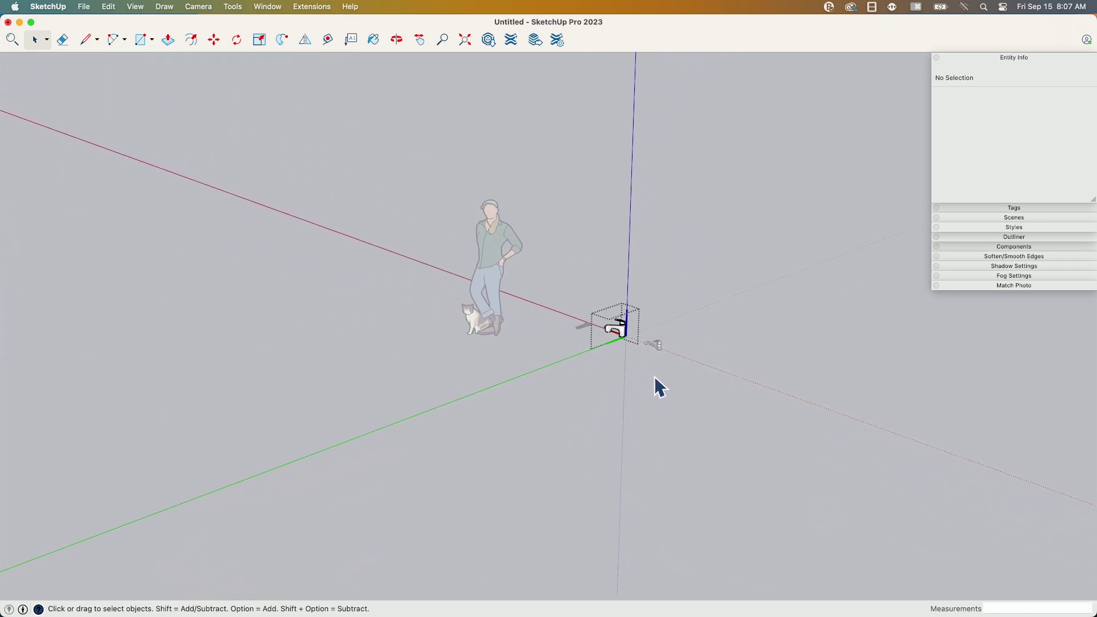
{"action": "middle_click_drag", "start_coordinate": [612, 361], "coordinate": [635, 319]}
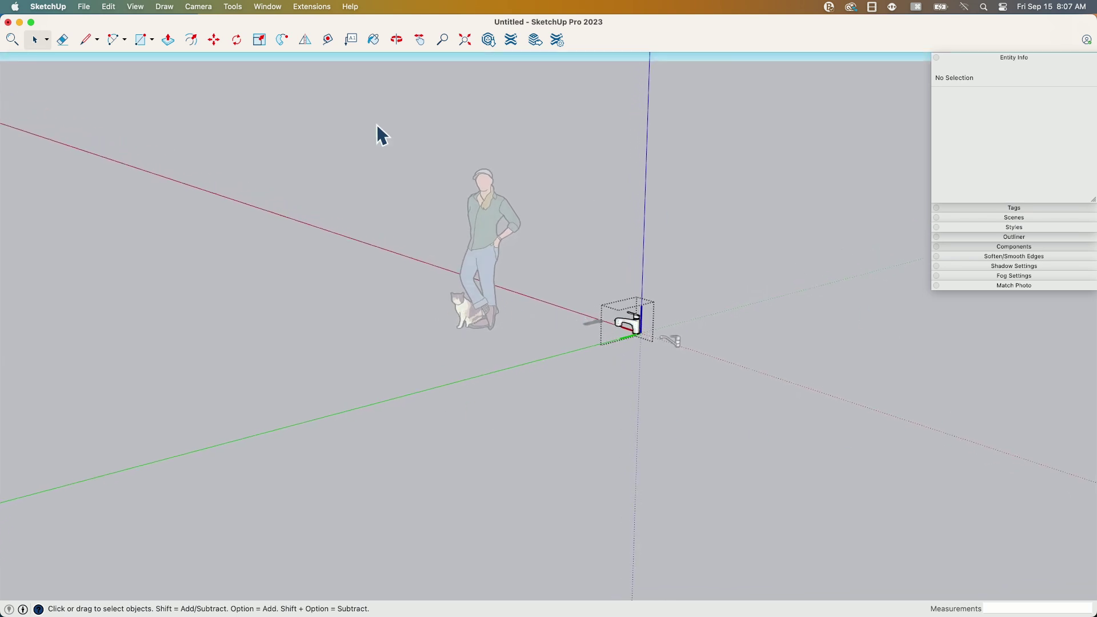
{"action": "middle_click_drag", "start_coordinate": [378, 126], "coordinate": [851, 313]}
{"action": "middle_click_drag", "start_coordinate": [438, 336], "coordinate": [638, 263]}
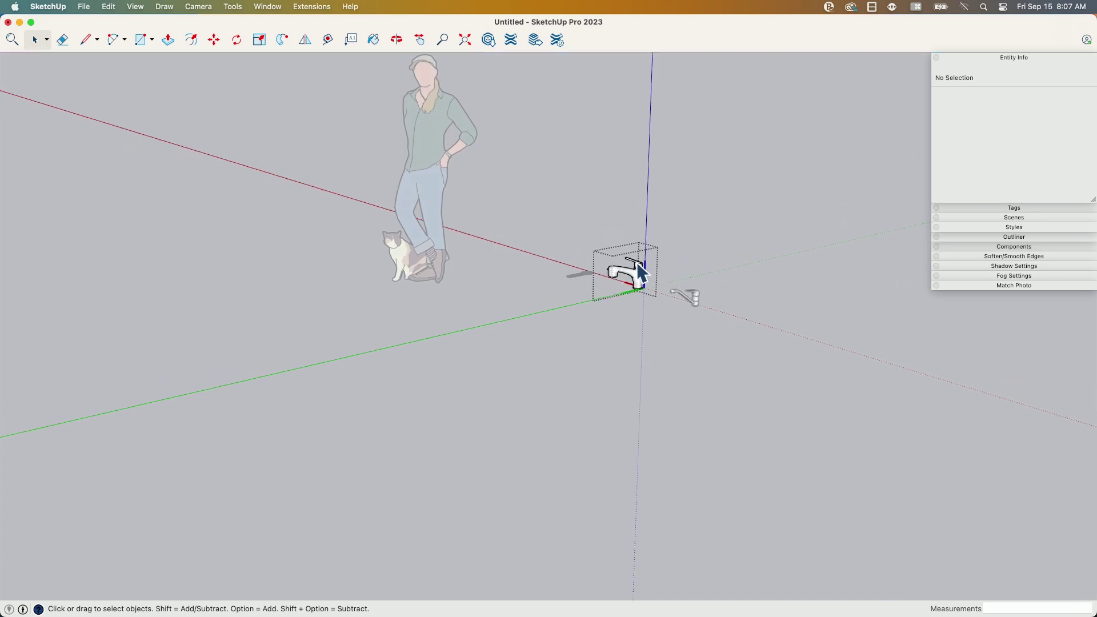
{"action": "scroll", "coordinate": [640, 274], "scroll_direction": "up", "scroll_amount": 10}
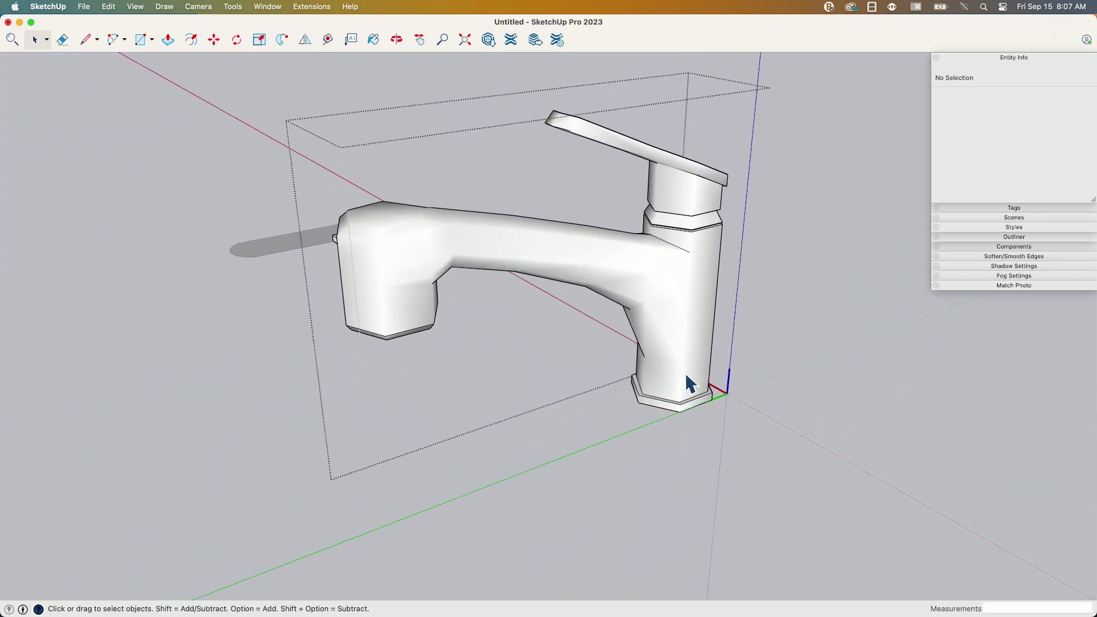
- Compare the angular faucet's blocky spout close up and from a distant ground-level view, and stop editing the faucet
{"action": "middle_click_drag", "start_coordinate": [685, 373], "coordinate": [674, 255]}
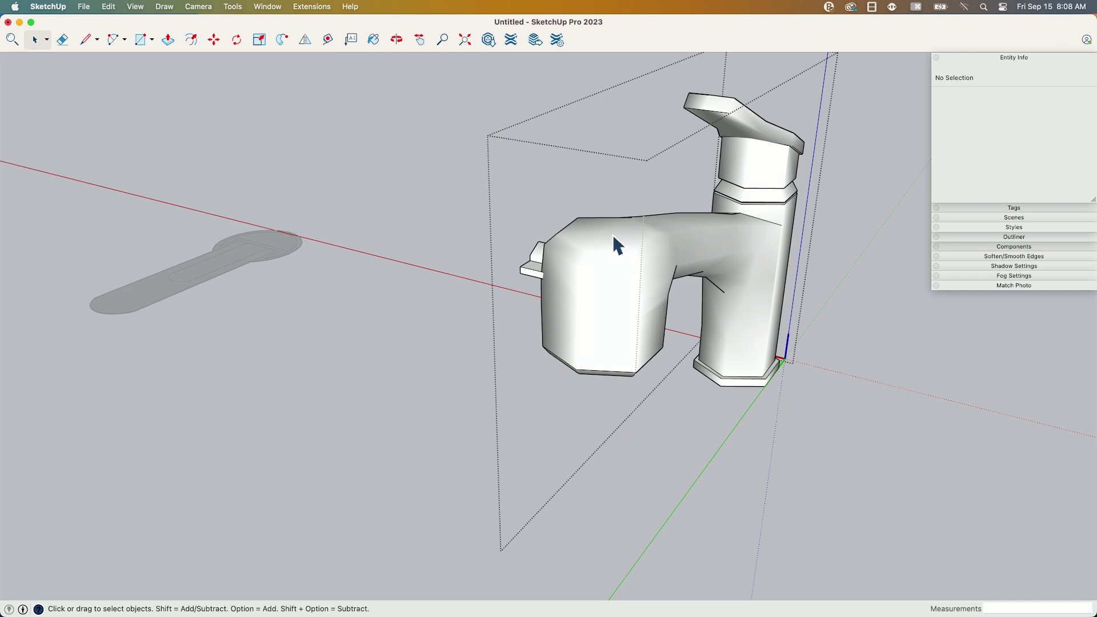
{"action": "scroll", "coordinate": [752, 237], "scroll_direction": "down", "scroll_amount": 5}
{"action": "middle_click_drag", "start_coordinate": [749, 224], "coordinate": [693, 268]}
{"action": "scroll", "coordinate": [703, 267], "scroll_direction": "down", "scroll_amount": 10}
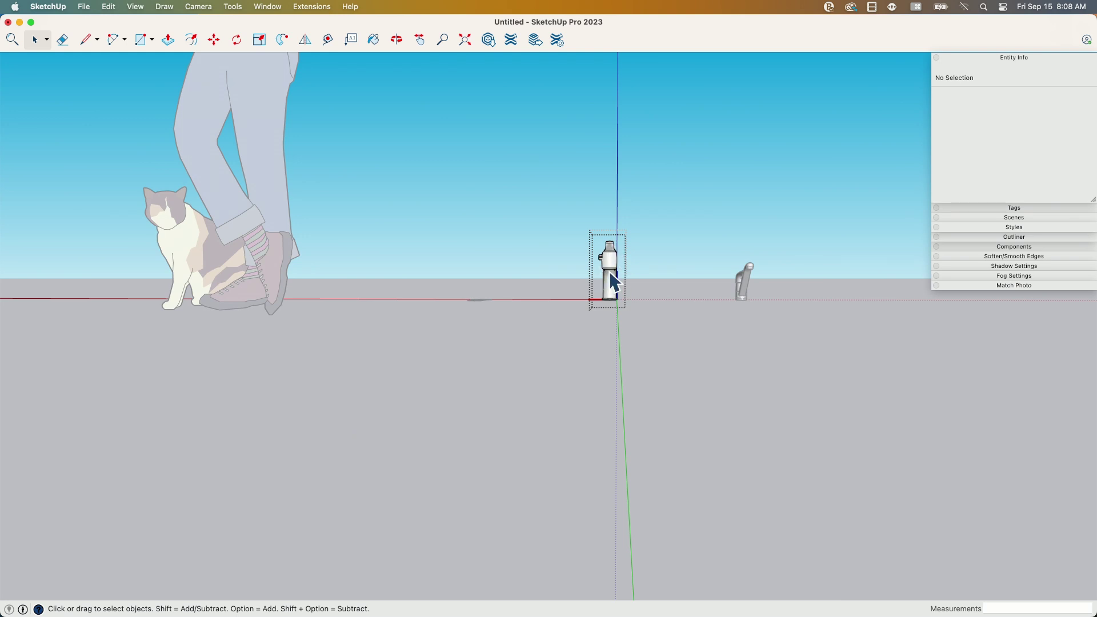
{"action": "middle_click_drag", "start_coordinate": [611, 273], "coordinate": [667, 317]}
{"action": "scroll", "coordinate": [667, 316], "scroll_direction": "up", "scroll_amount": 6}
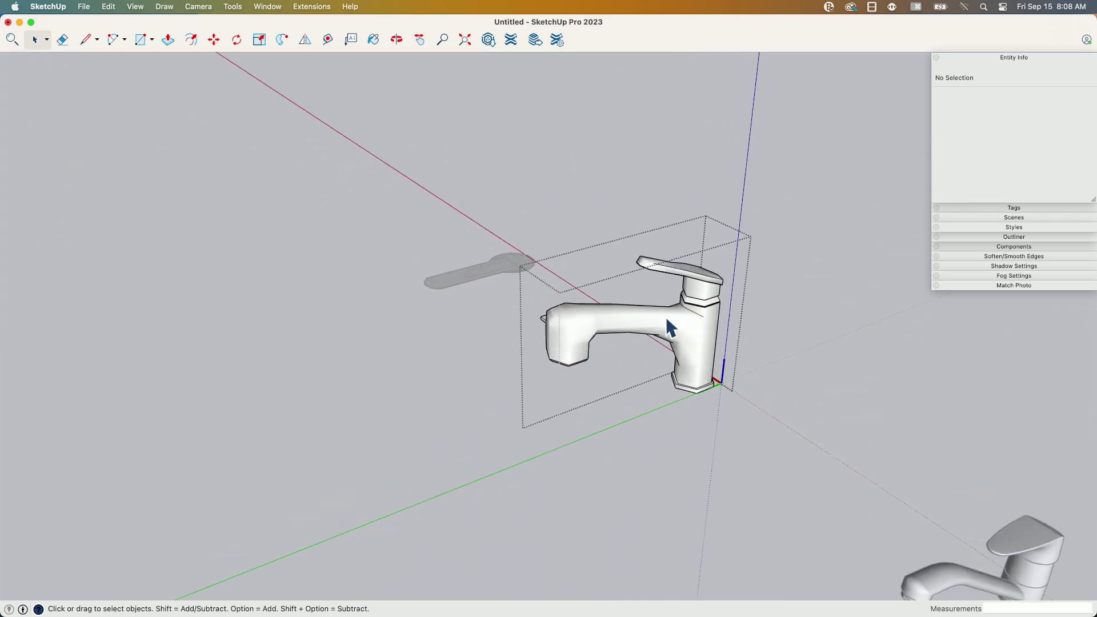
{"action": "middle_click_drag", "start_coordinate": [704, 379], "coordinate": [591, 268]}
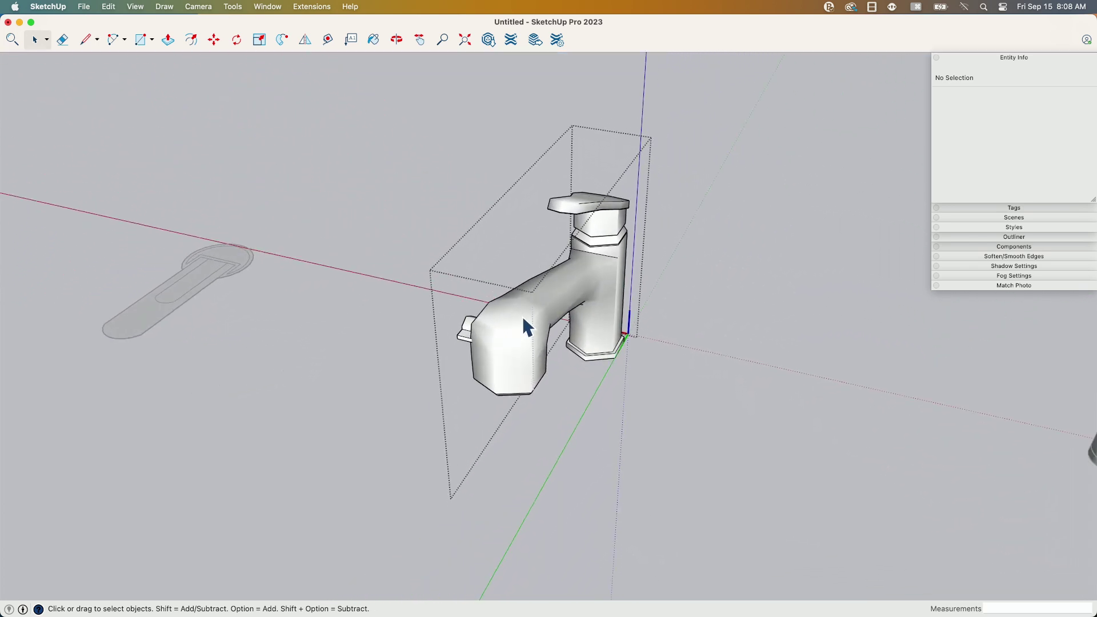
{"action": "left_click", "coordinate": [676, 311]}
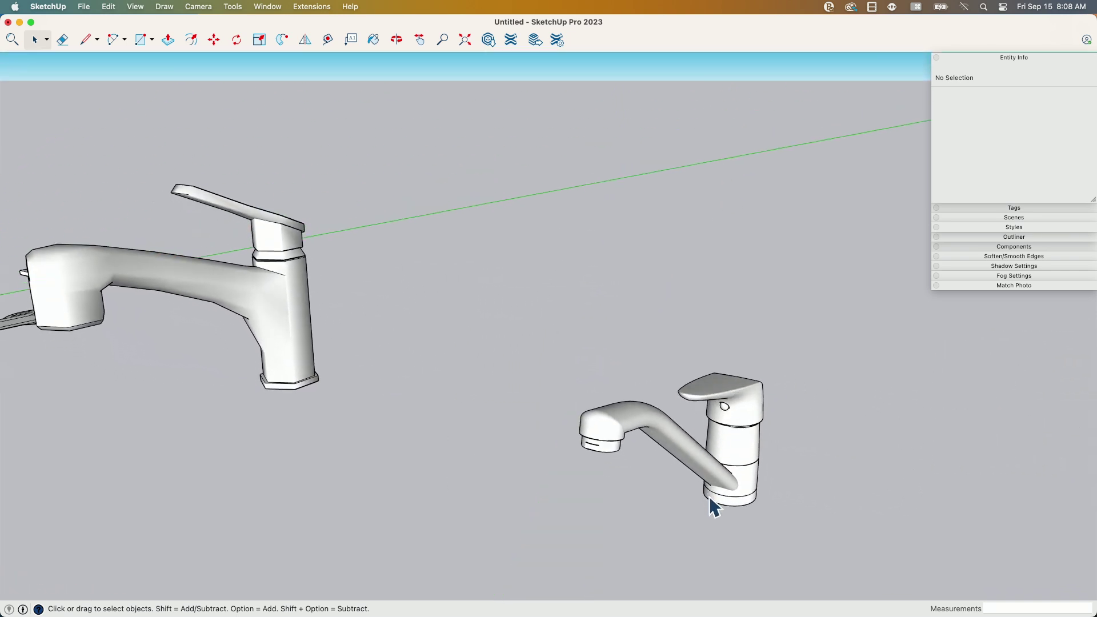
- Select the 3D faucet with the round curved spout and show hidden geometry
{"action": "left_click", "coordinate": [738, 468]}
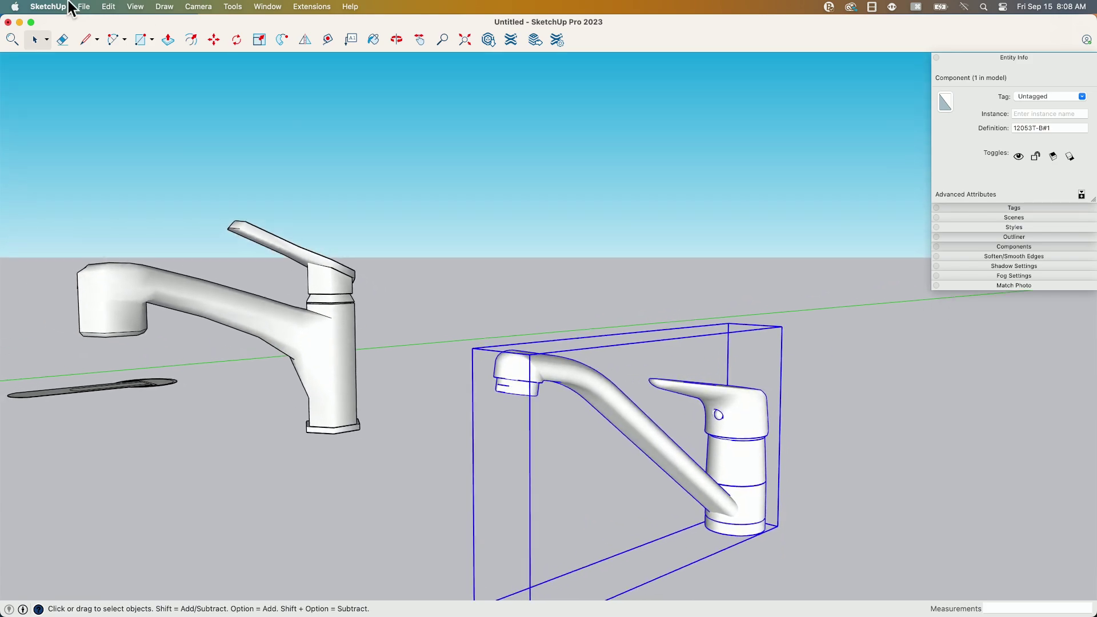
{"action": "left_click", "coordinate": [135, 6]}
{"action": "left_click", "coordinate": [142, 83]}
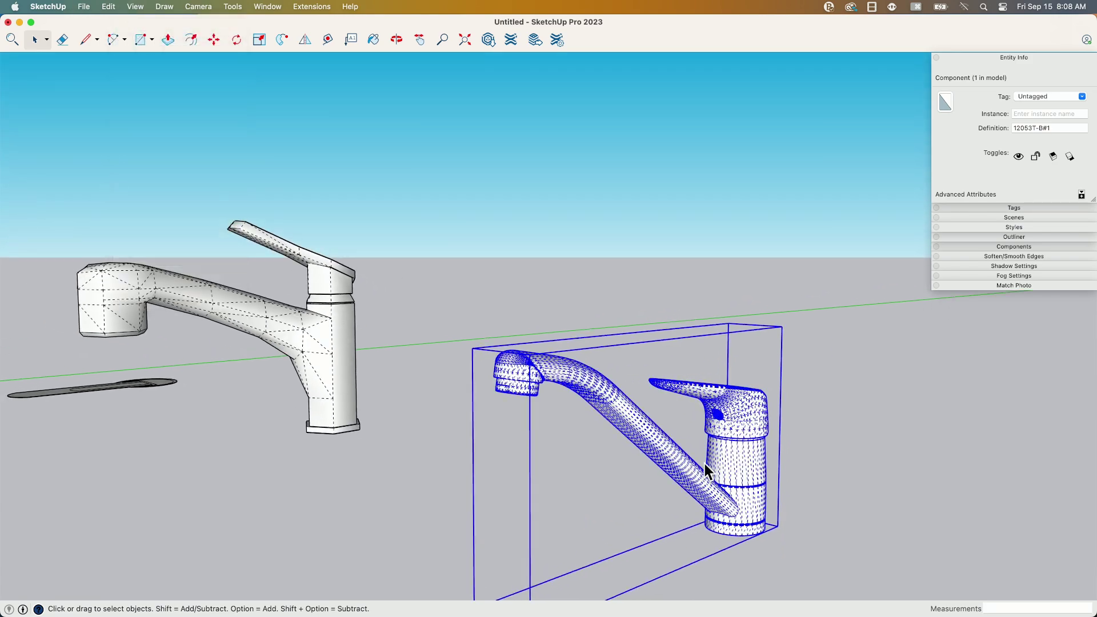
- Examine the dense mesh on the round faucet's handle, around the small button, and along its spout
{"action": "scroll", "coordinate": [705, 465], "scroll_direction": "up", "scroll_amount": 10}
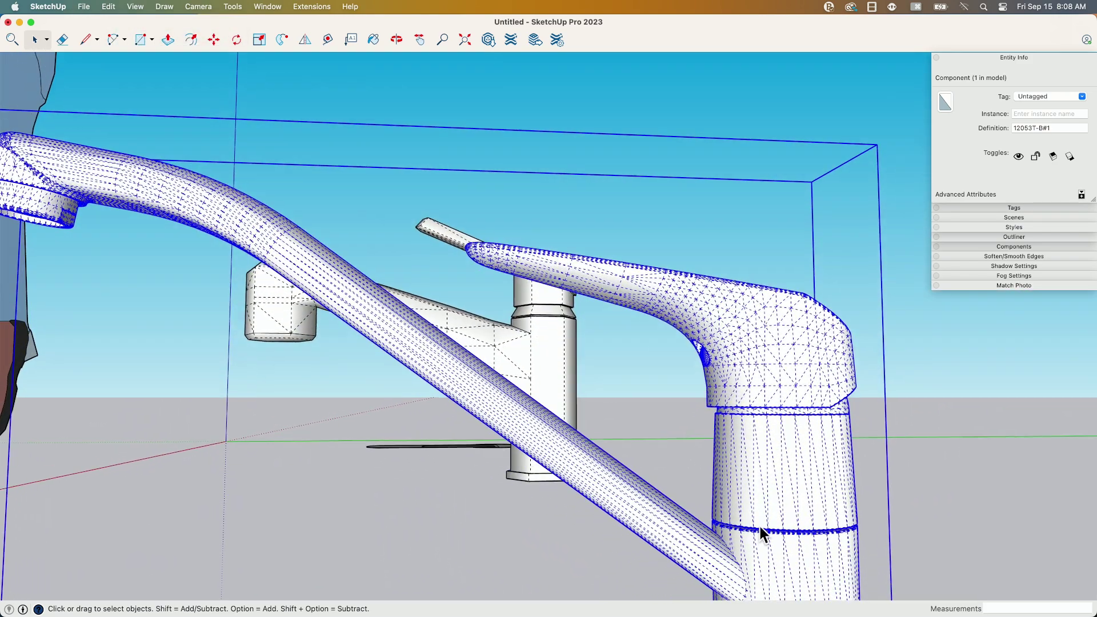
{"action": "scroll", "coordinate": [720, 434], "scroll_direction": "up", "scroll_amount": 6}
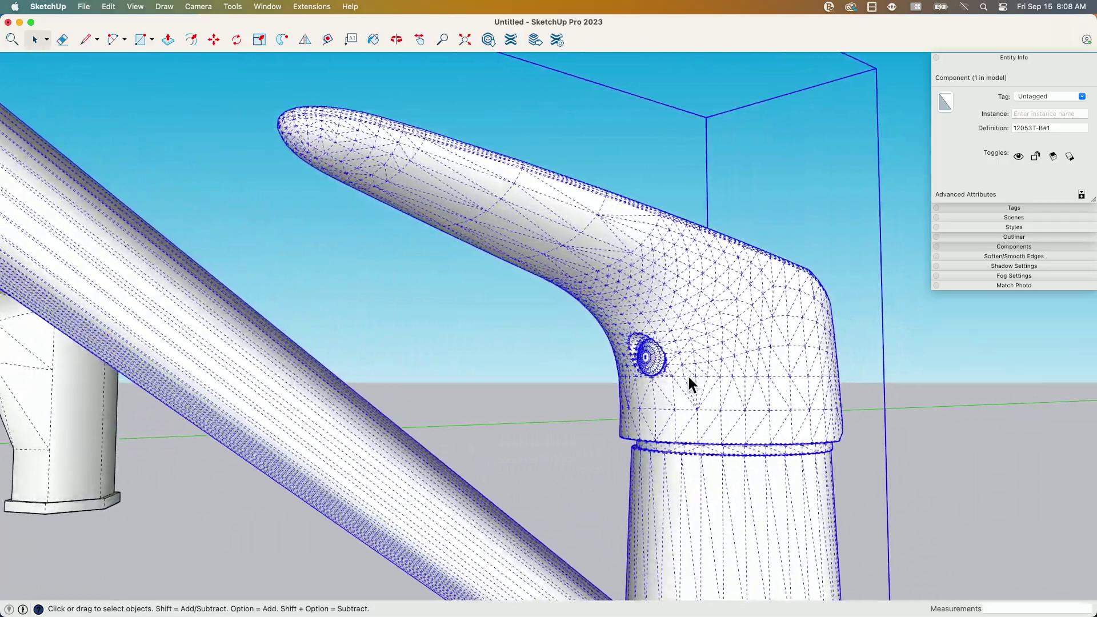
{"action": "scroll", "coordinate": [688, 375], "scroll_direction": "up", "scroll_amount": 3}
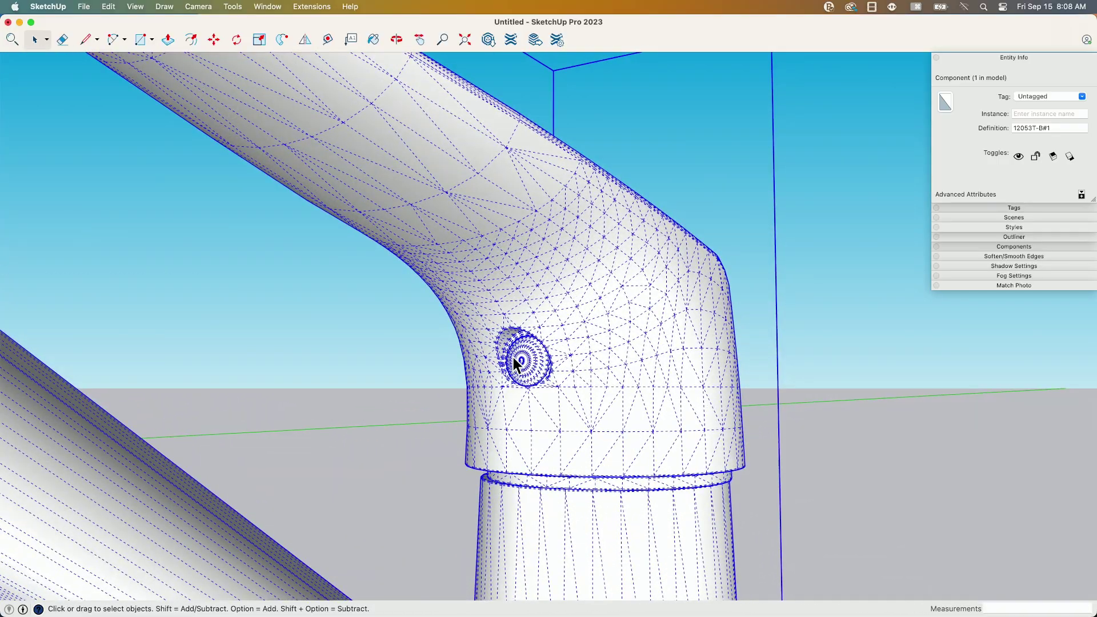
{"action": "mouse_move", "coordinate": [513, 358]}
{"action": "middle_mouse_down"}
{"action": "mouse_move", "coordinate": [522, 360]}
{"action": "mouse_move", "coordinate": [510, 344]}
{"action": "mouse_move", "coordinate": [526, 357]}
{"action": "middle_mouse_up"}
{"action": "scroll", "coordinate": [560, 478], "scroll_direction": "down", "scroll_amount": 10}
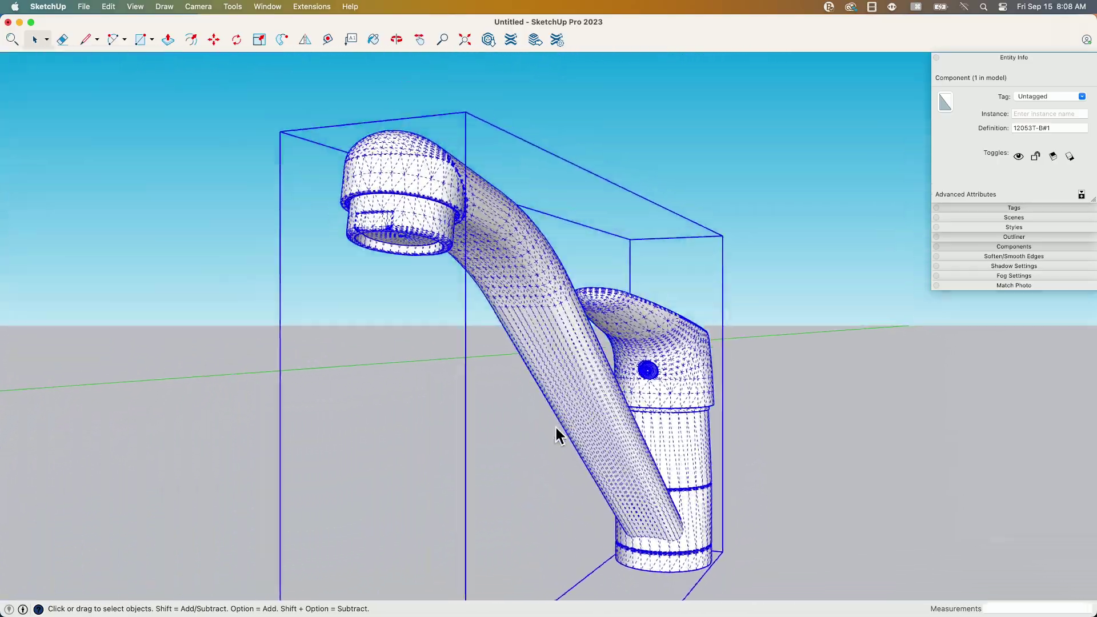
{"action": "scroll", "coordinate": [555, 426], "scroll_direction": "down", "scroll_amount": 1}
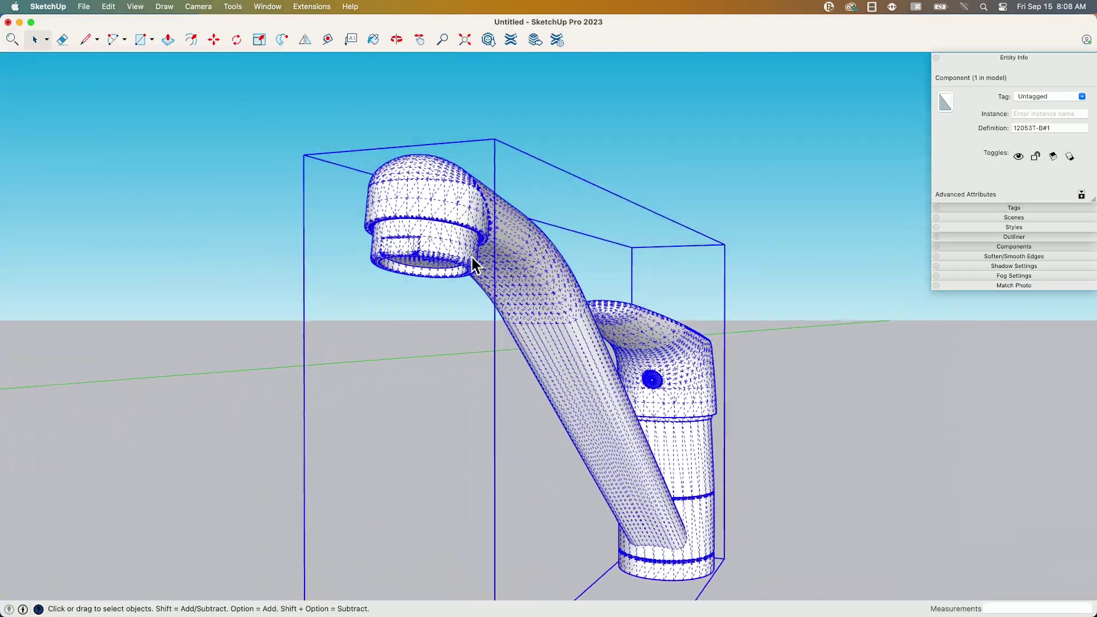
- Inspect the fine mesh around the round faucet's spout outlet from close up and at several angles
{"action": "scroll", "coordinate": [461, 255], "scroll_direction": "up", "scroll_amount": 4}
{"action": "middle_click_drag", "start_coordinate": [298, 249], "coordinate": [490, 245]}
{"action": "scroll", "coordinate": [291, 197], "scroll_direction": "up", "scroll_amount": 2}
{"action": "middle_click_drag", "start_coordinate": [290, 189], "coordinate": [579, 178]}
{"action": "mouse_move", "coordinate": [465, 175]}
{"action": "middle_mouse_down"}
{"action": "mouse_move", "coordinate": [512, 160]}
{"action": "mouse_move", "coordinate": [536, 176]}
{"action": "mouse_move", "coordinate": [564, 252]}
{"action": "mouse_move", "coordinate": [539, 191]}
{"action": "middle_mouse_up"}
{"action": "scroll", "coordinate": [524, 163], "scroll_direction": "up", "scroll_amount": 4}
{"action": "scroll", "coordinate": [456, 194], "scroll_direction": "down", "scroll_amount": 10}
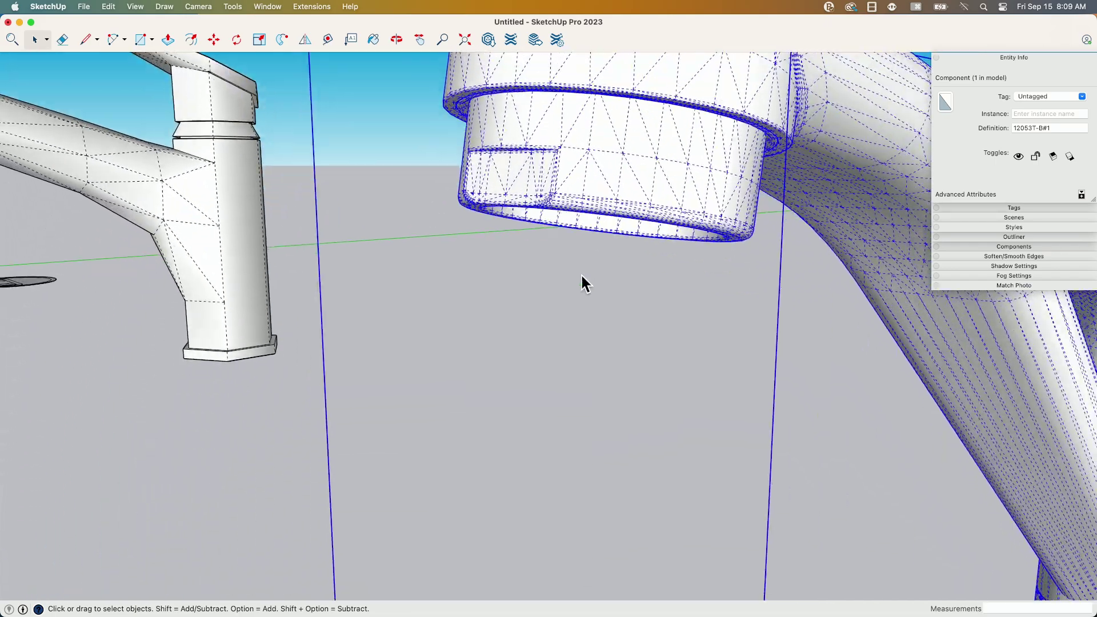
{"action": "mouse_move", "coordinate": [605, 190]}
{"action": "middle_mouse_down"}
{"action": "mouse_move", "coordinate": [526, 166]}
{"action": "mouse_move", "coordinate": [787, 318]}
{"action": "mouse_move", "coordinate": [663, 269]}
{"action": "mouse_move", "coordinate": [650, 222]}
{"action": "mouse_move", "coordinate": [691, 276]}
{"action": "mouse_move", "coordinate": [683, 292]}
{"action": "middle_mouse_up"}
- Open the round faucet's nested component and select all its geometry to check the entity count, and clear the selection
{"action": "double_click", "coordinate": [682, 299]}
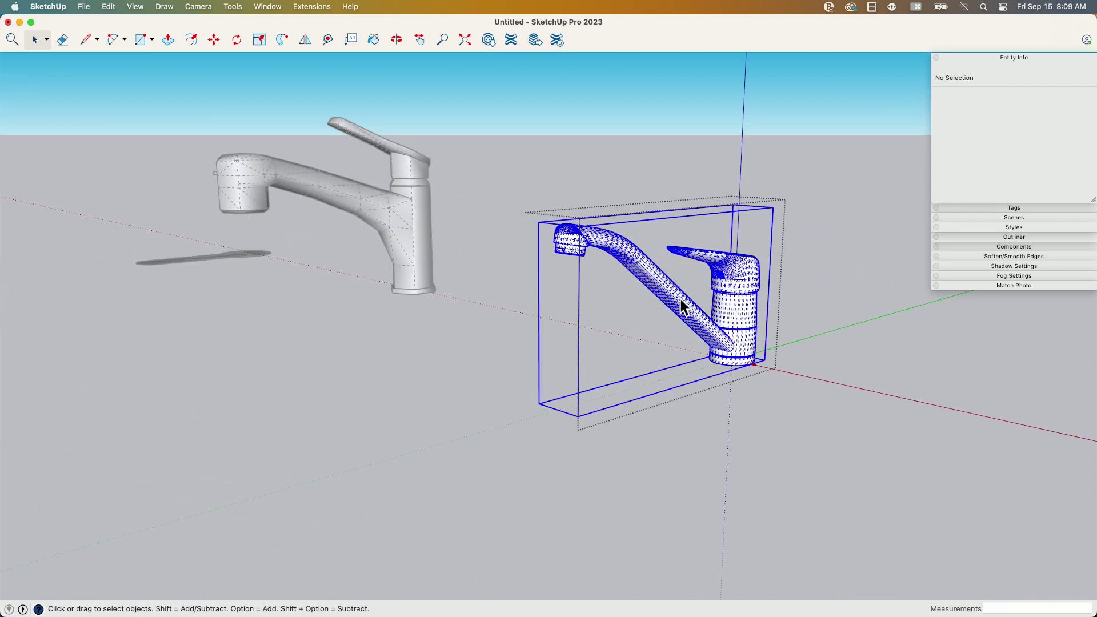
{"action": "double_click", "coordinate": [681, 300]}
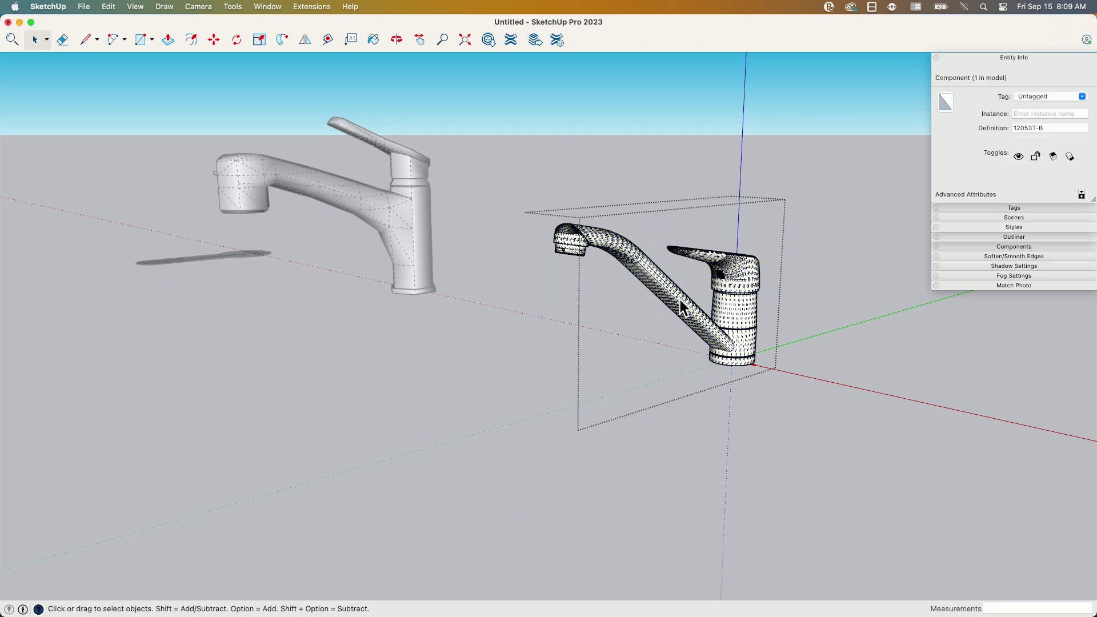
{"action": "left_click_drag", "start_coordinate": [508, 159], "coordinate": [854, 430]}
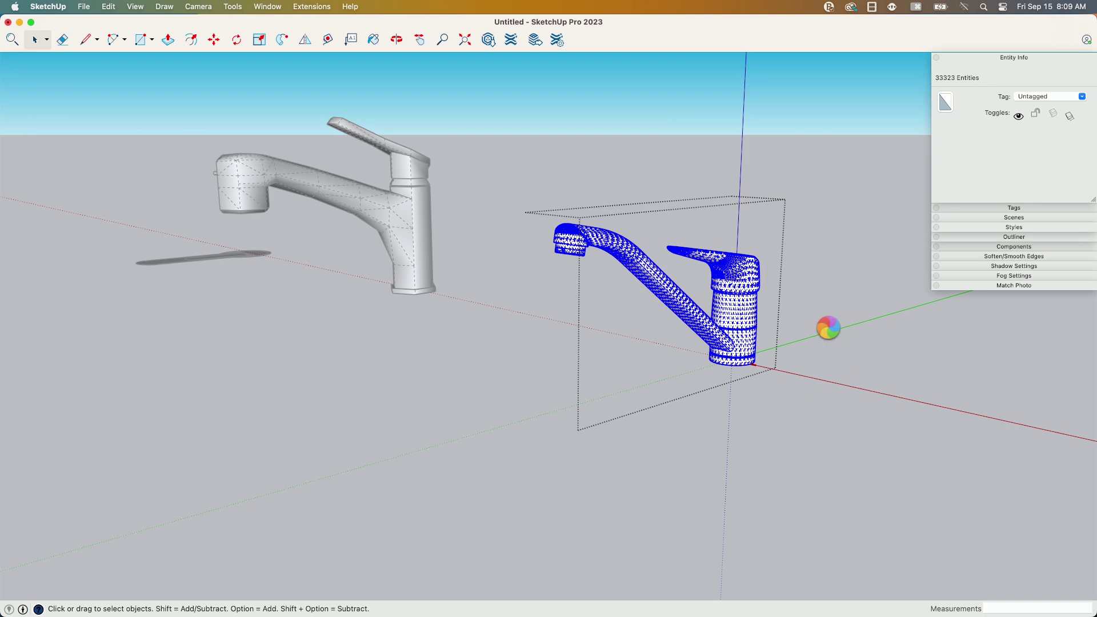
{"action": "left_click", "coordinate": [944, 445]}
{"action": "middle_click_drag", "start_coordinate": [911, 414], "coordinate": [752, 362]}
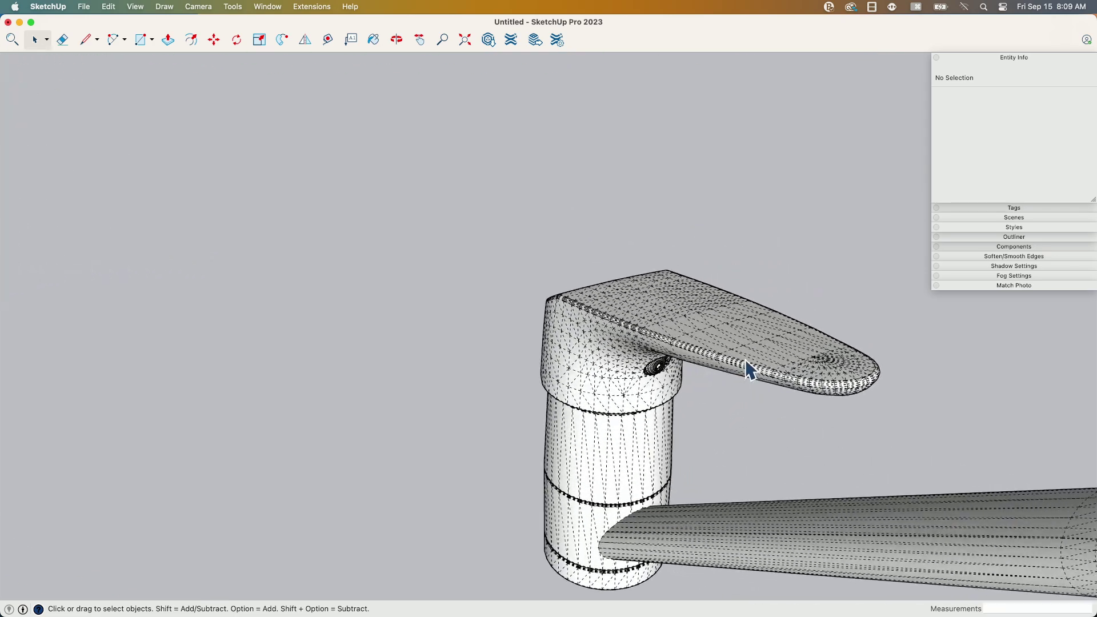
- Turn off the display of hidden geometry and examine the round faucet's overall shape from close up and several angles
{"action": "left_click", "coordinate": [135, 7]}
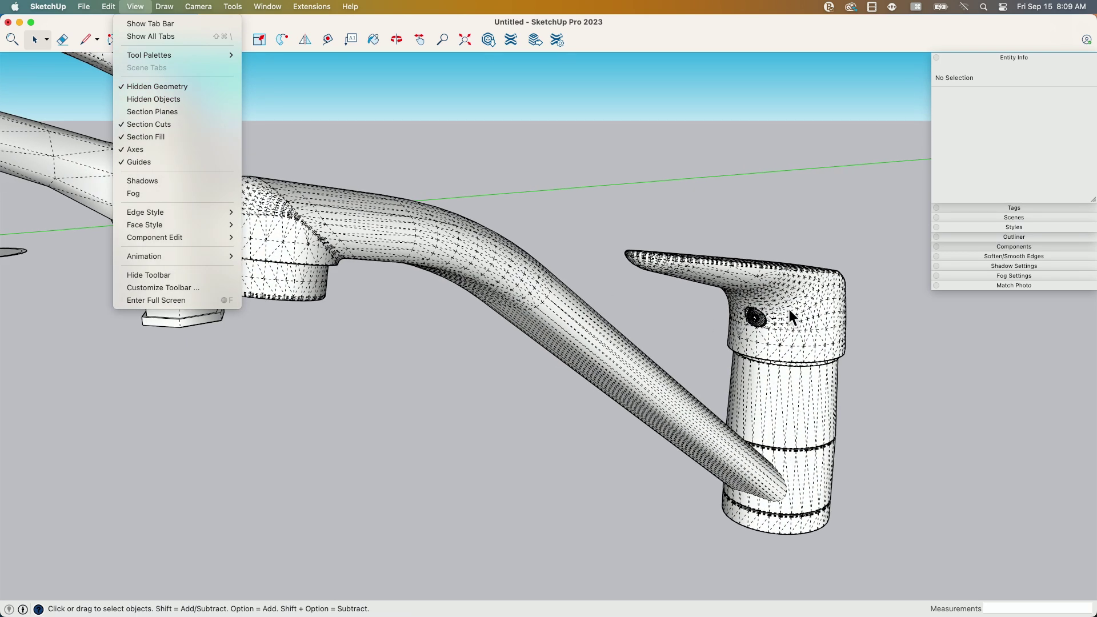
{"action": "left_click", "coordinate": [146, 85]}
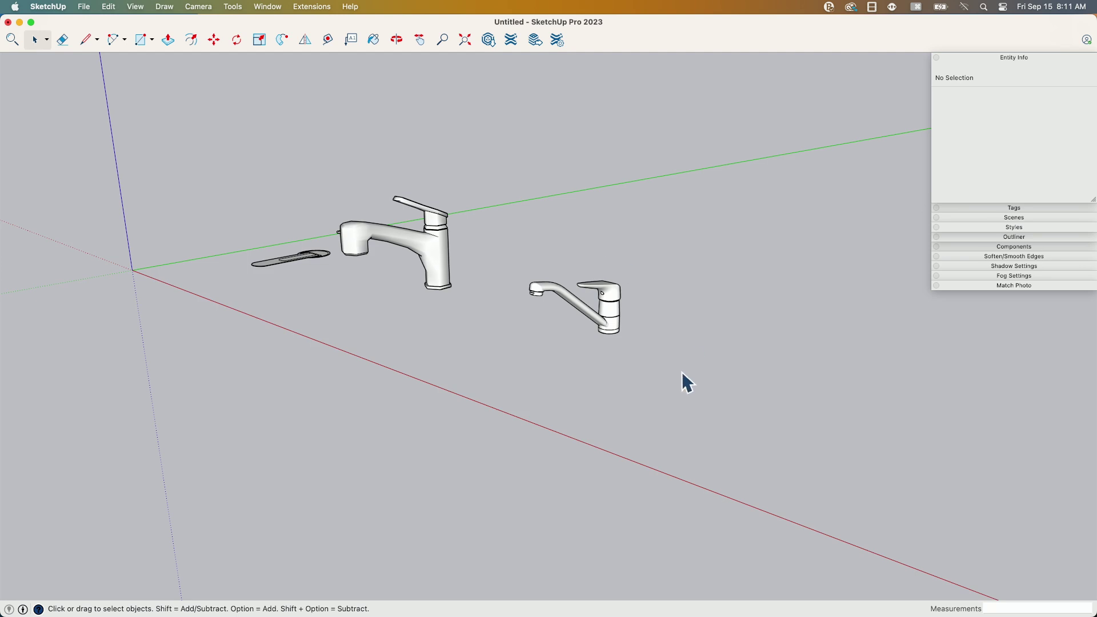
{"action": "scroll", "coordinate": [611, 337], "scroll_direction": "up", "scroll_amount": 3}
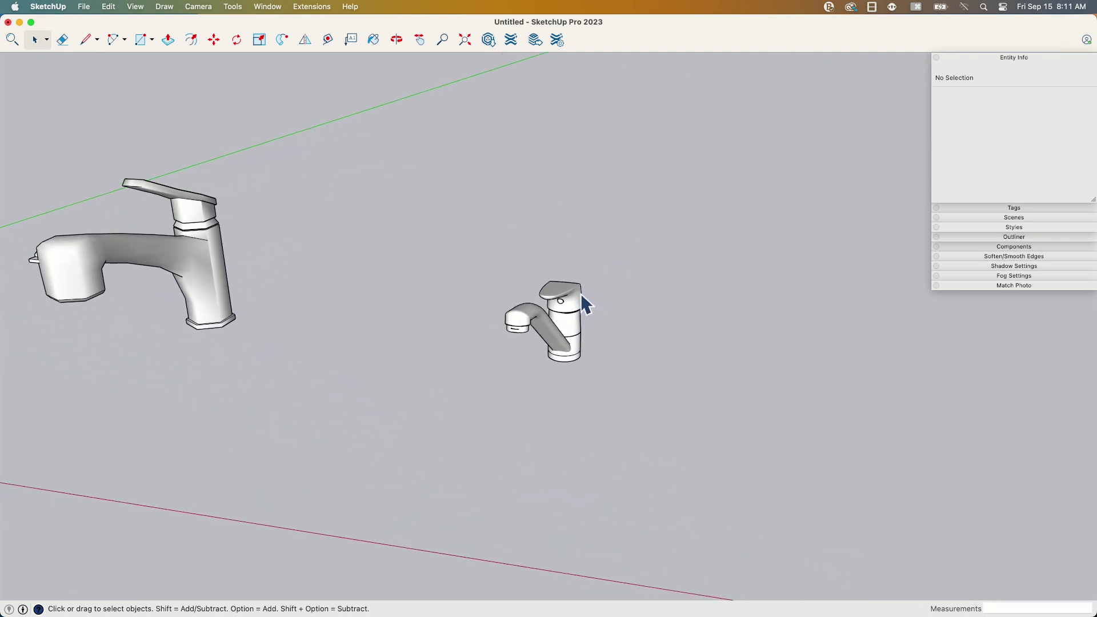
{"action": "scroll", "coordinate": [530, 272], "scroll_direction": "up", "scroll_amount": 6}
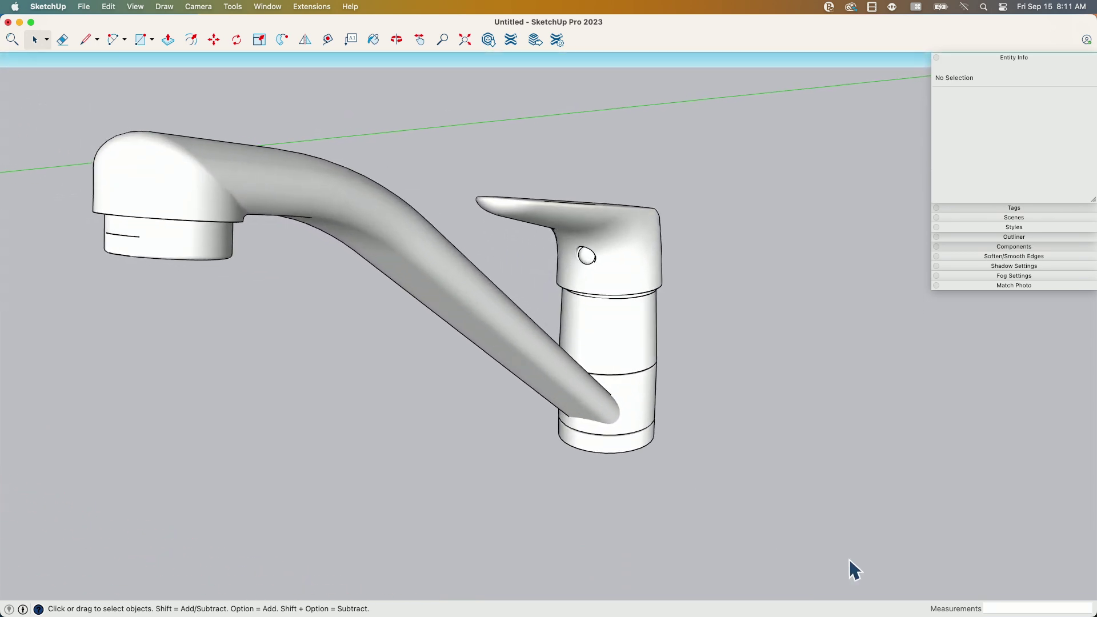
{"action": "middle_click_drag", "start_coordinate": [872, 573], "coordinate": [500, 236]}
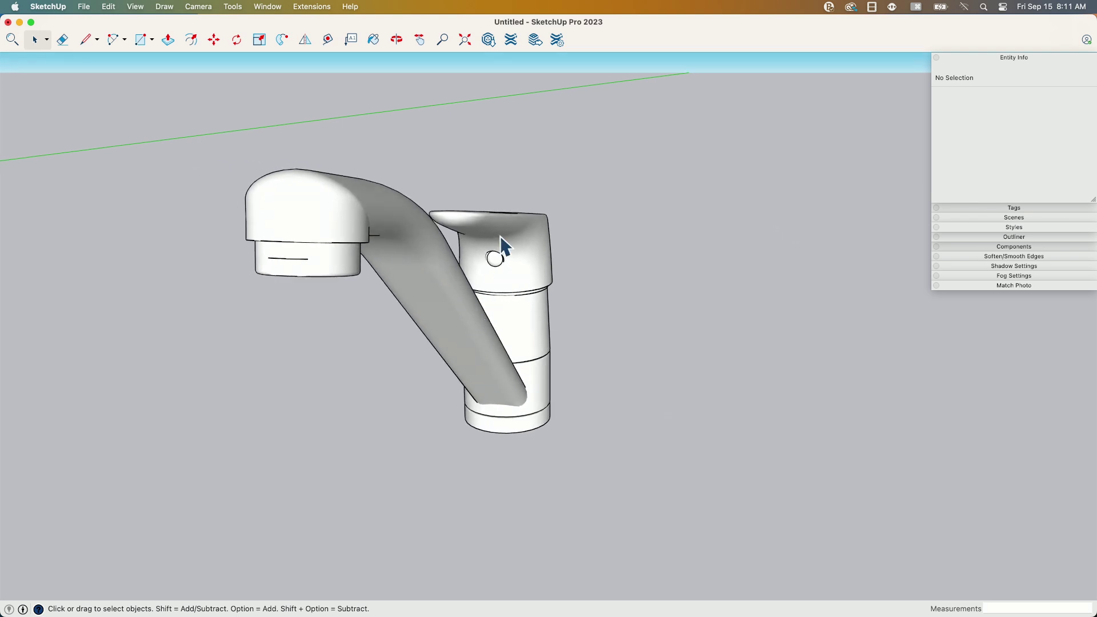
{"action": "middle_click_drag", "start_coordinate": [352, 188], "coordinate": [548, 363]}
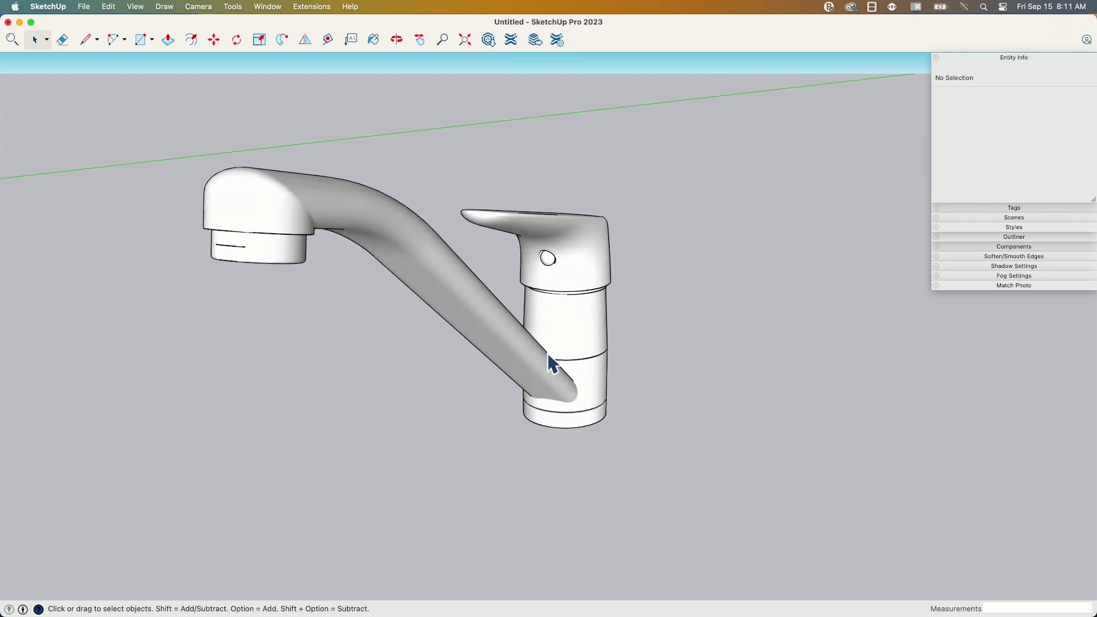
{"action": "middle_click_drag", "start_coordinate": [428, 250], "coordinate": [522, 288]}
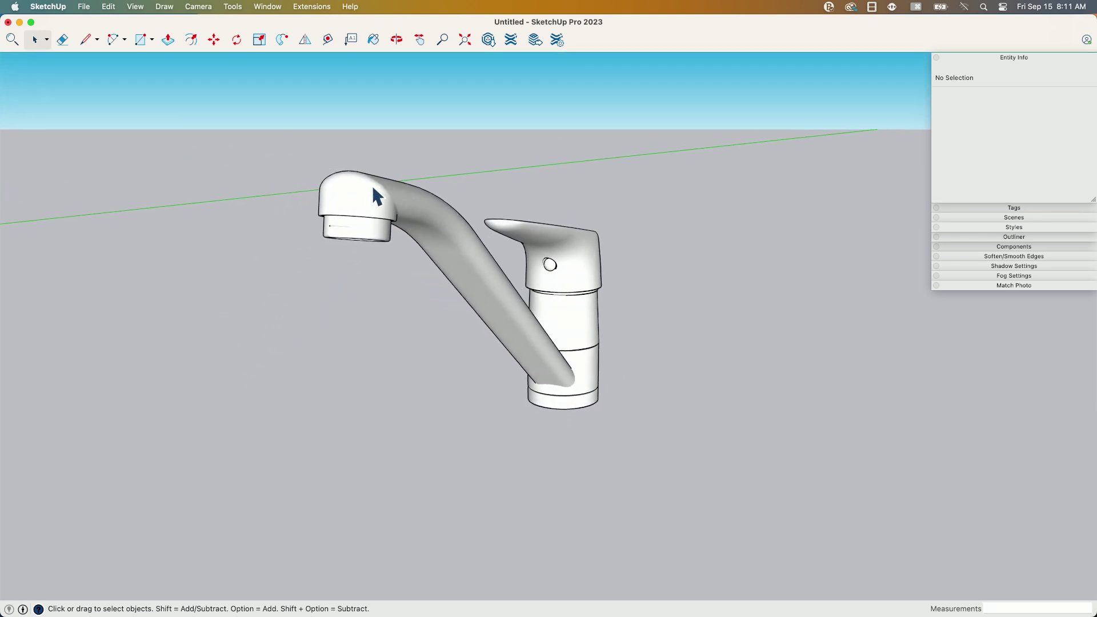
{"action": "middle_click_drag", "start_coordinate": [374, 189], "coordinate": [685, 296]}
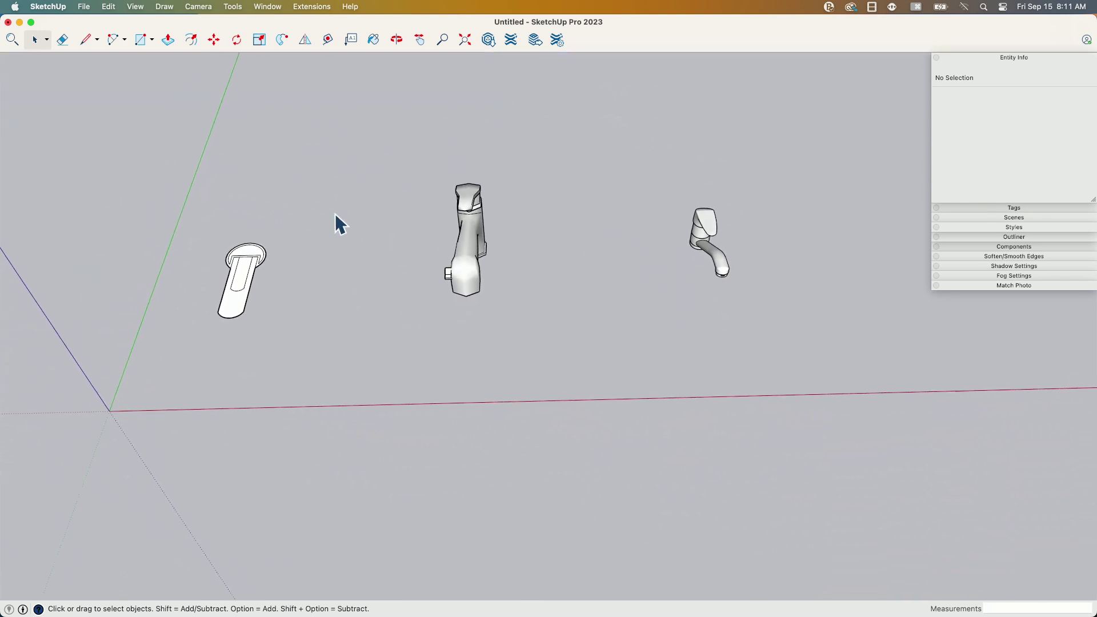
- Compare the flat 2D faucet with the two 3D faucets side by side from raised and front viewpoints
{"action": "middle_click_drag", "start_coordinate": [336, 215], "coordinate": [239, 225]}
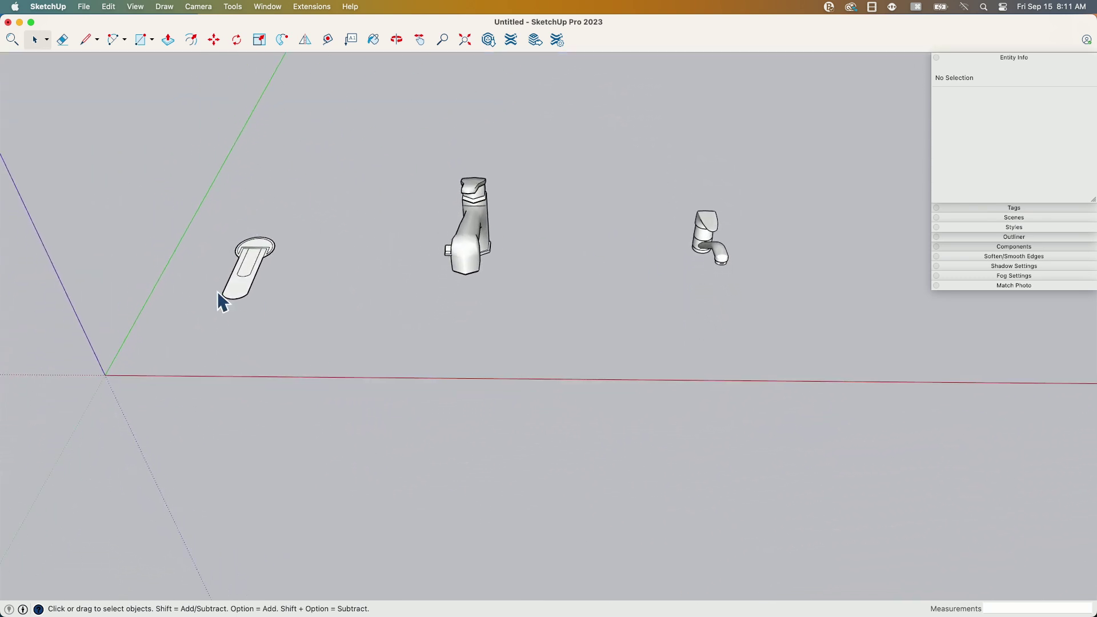
{"action": "middle_click_drag", "start_coordinate": [217, 292], "coordinate": [251, 263]}
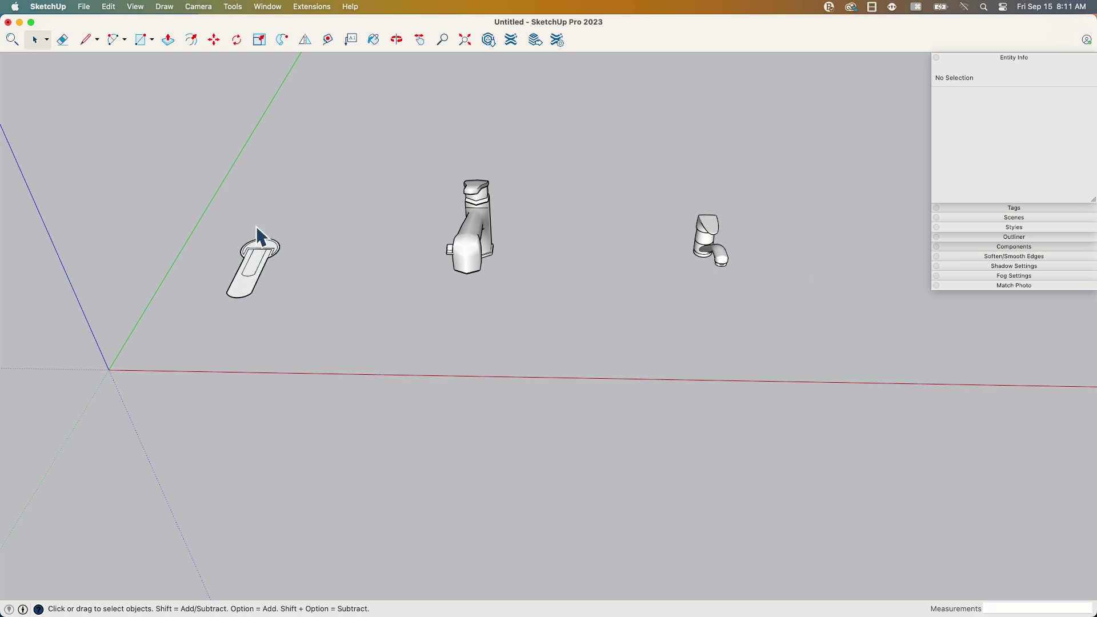
{"action": "middle_click_drag", "start_coordinate": [231, 248], "coordinate": [234, 249]}
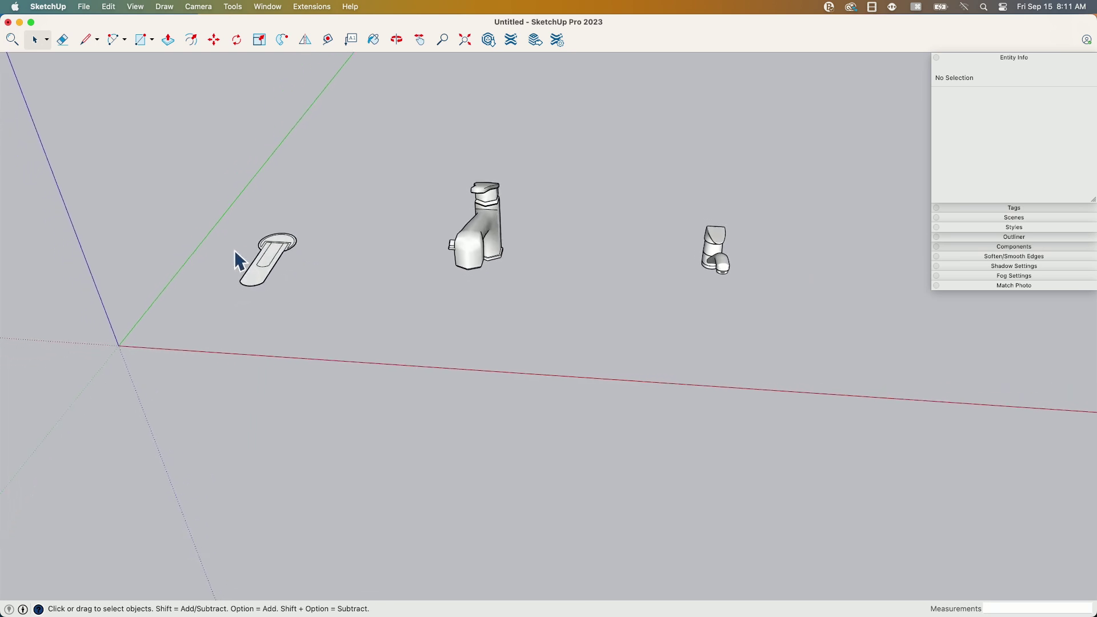
{"action": "middle_click_drag", "start_coordinate": [830, 186], "coordinate": [703, 238]}
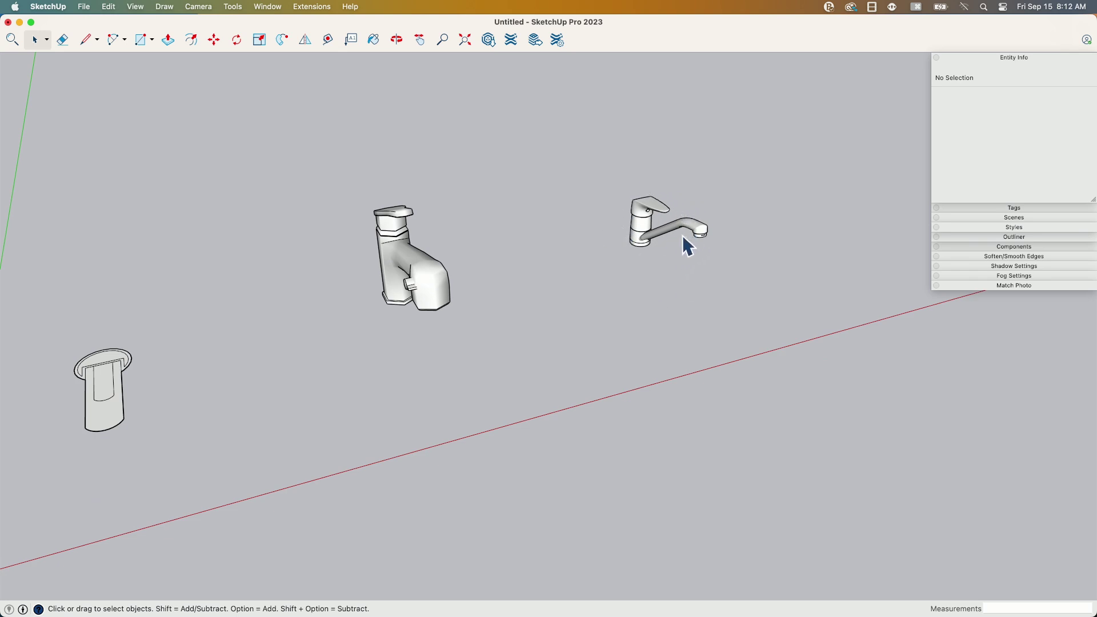
{"action": "middle_click_drag", "start_coordinate": [684, 236], "coordinate": [680, 204]}
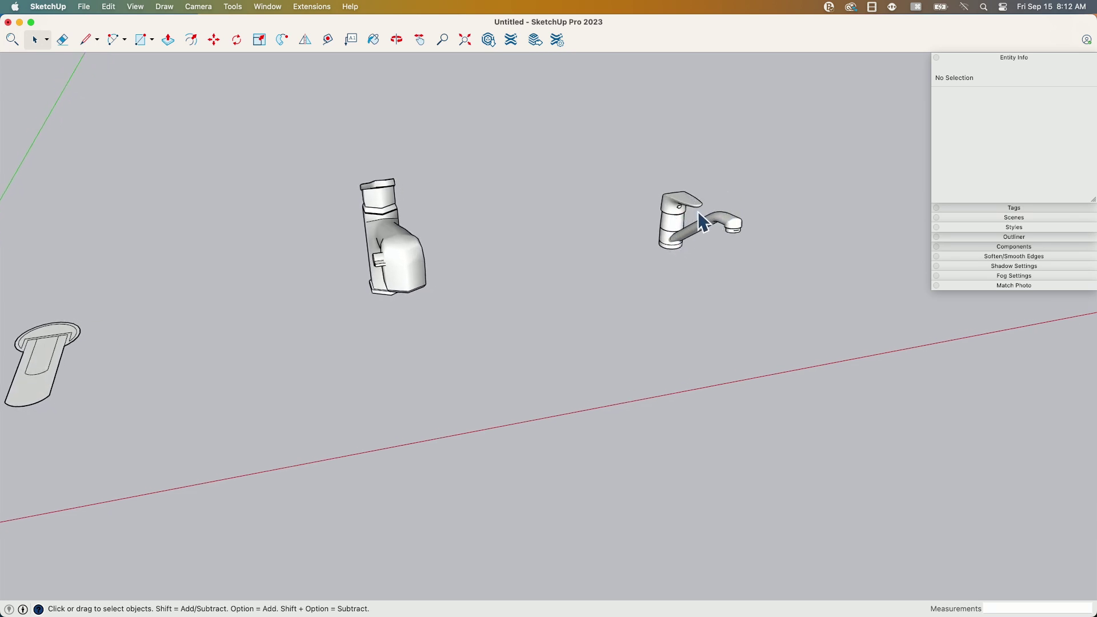
{"action": "middle_click_drag", "start_coordinate": [689, 217], "coordinate": [686, 212]}
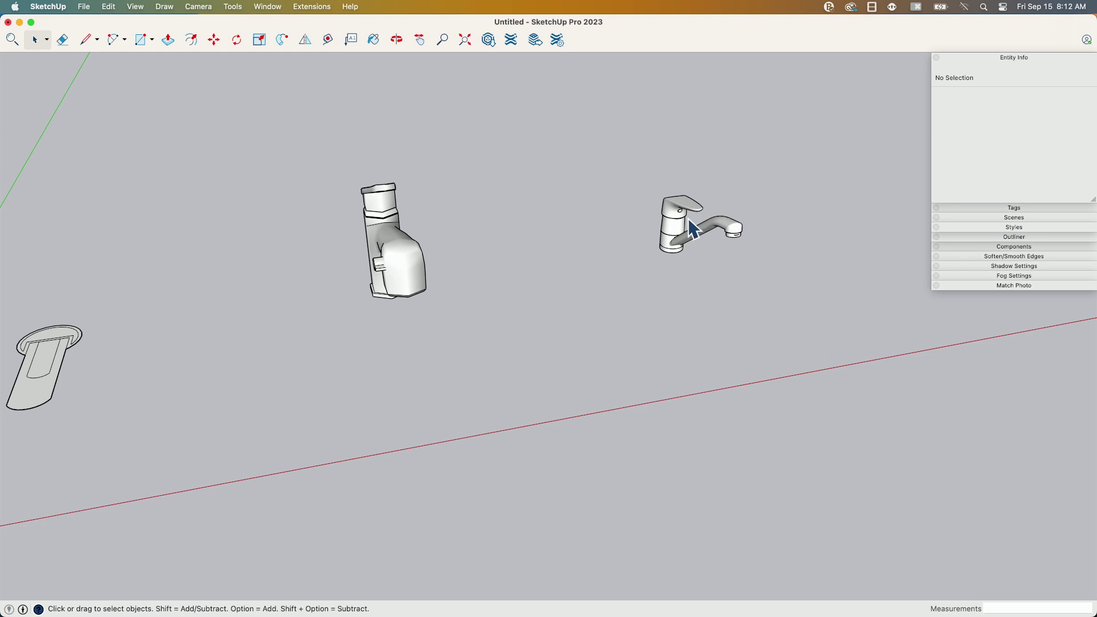
{"action": "middle_click_drag", "start_coordinate": [695, 193], "coordinate": [666, 266]}
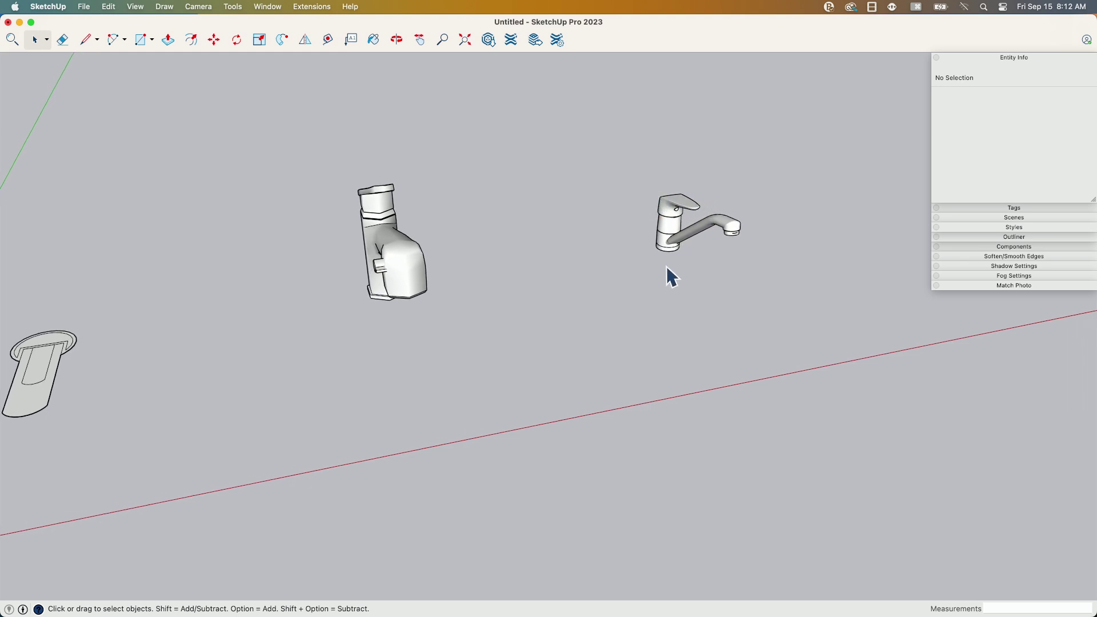
{"action": "middle_click_drag", "start_coordinate": [740, 188], "coordinate": [717, 220]}
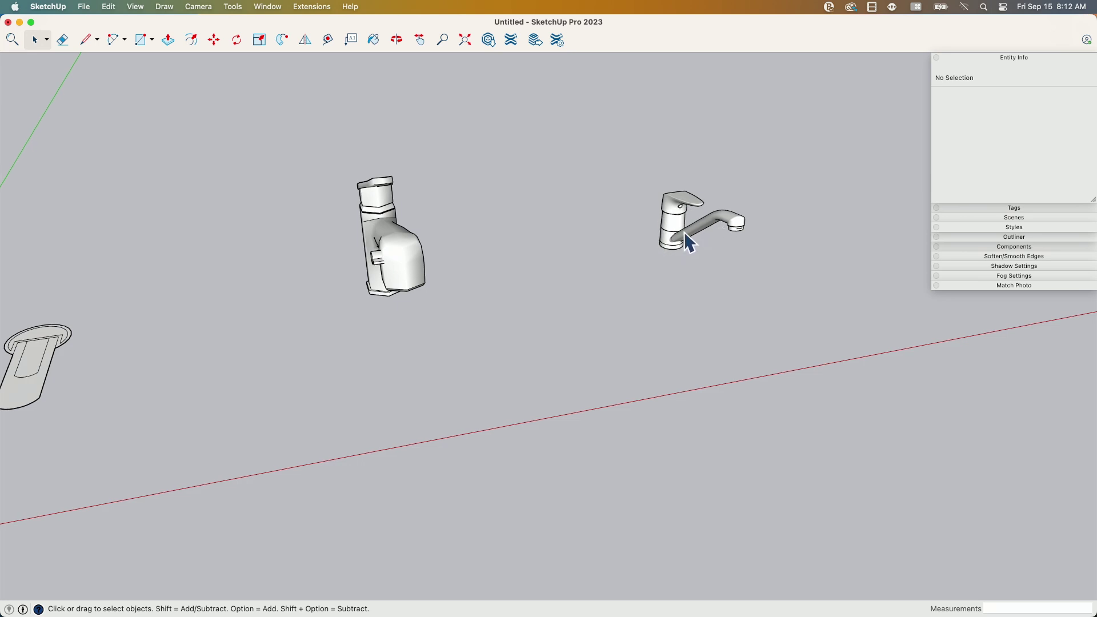
{"action": "middle_click_drag", "start_coordinate": [678, 233], "coordinate": [609, 335]}
- Select the middle 3D faucet, compare all three faucets from afar beside the standing figure and from nearer, and clear the selection
{"action": "left_click", "coordinate": [492, 246]}
{"action": "scroll", "coordinate": [495, 286], "scroll_direction": "down", "scroll_amount": 6}
{"action": "scroll", "coordinate": [598, 334], "scroll_direction": "down", "scroll_amount": 1}
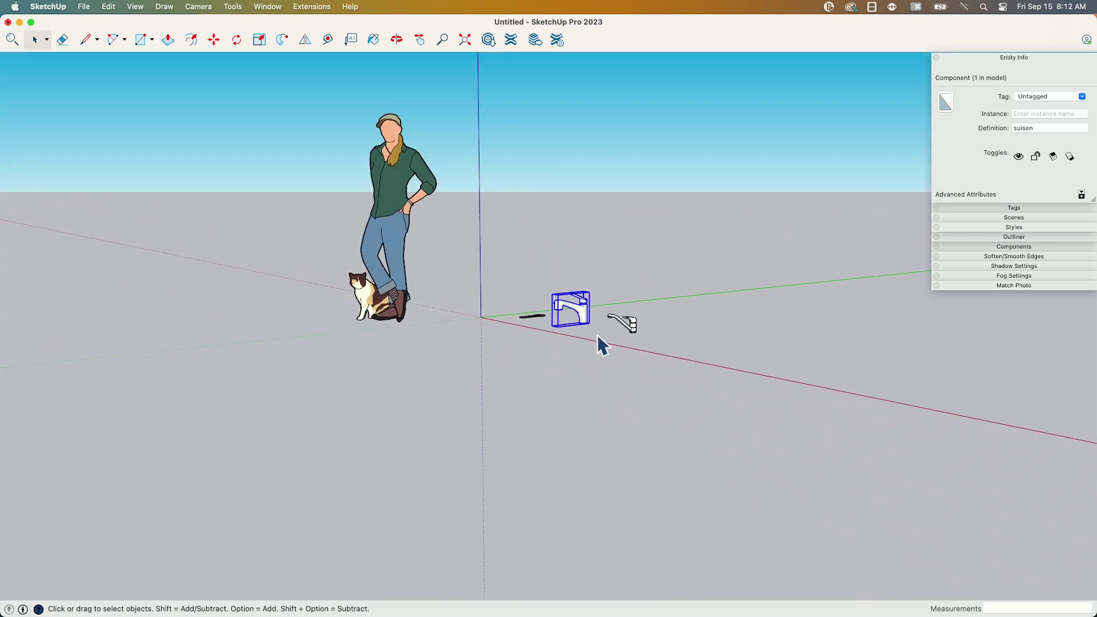
{"action": "scroll", "coordinate": [598, 334], "scroll_direction": "down", "scroll_amount": 2}
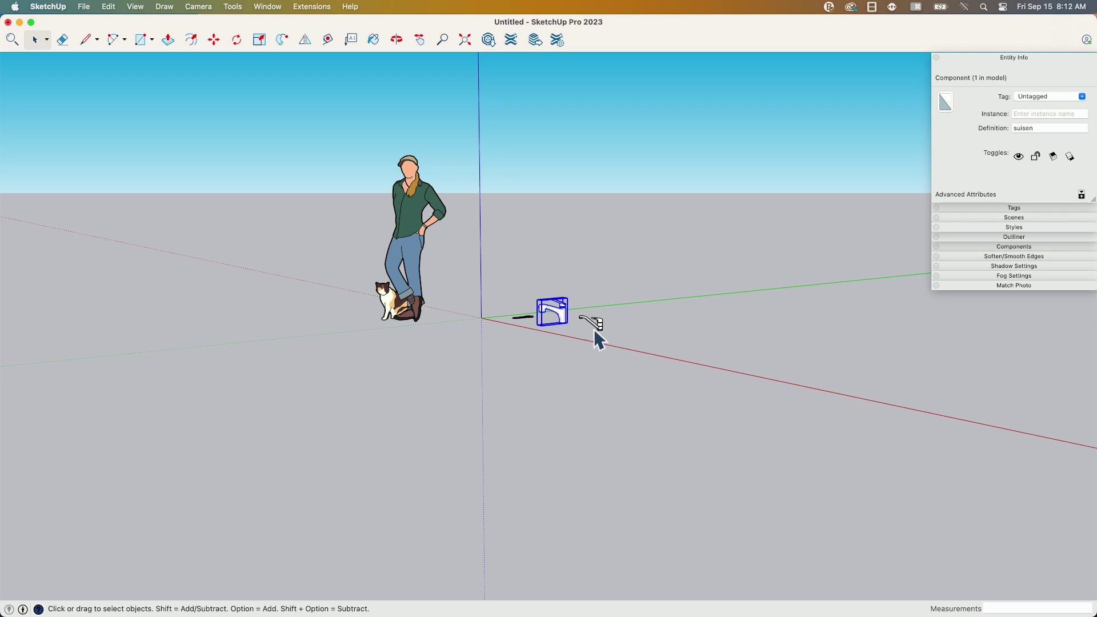
{"action": "scroll", "coordinate": [592, 326], "scroll_direction": "up", "scroll_amount": 10}
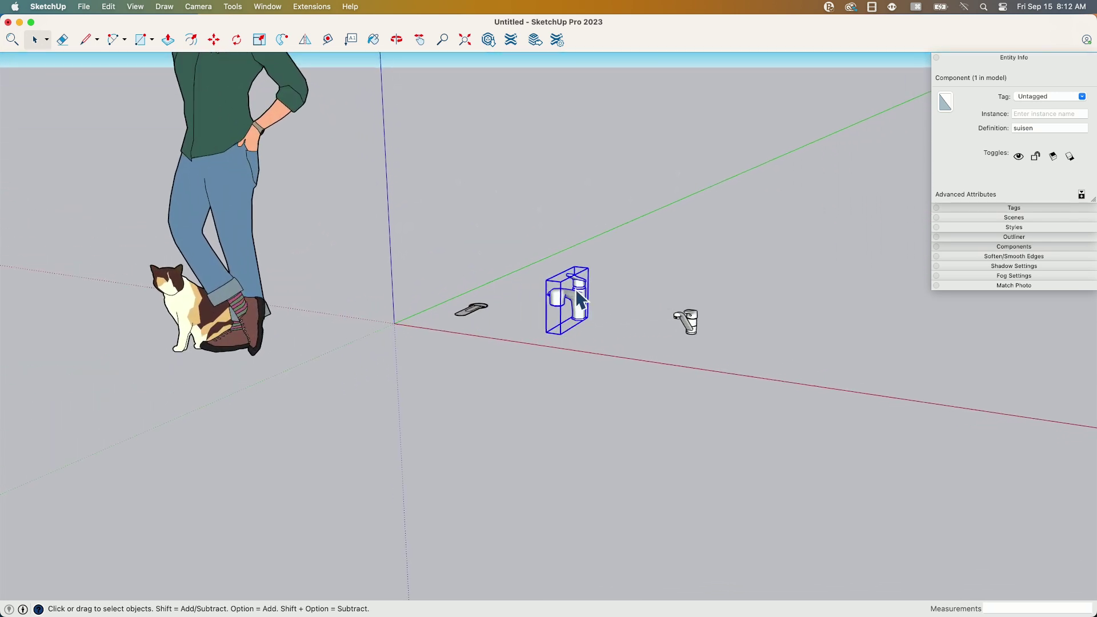
{"action": "middle_click_drag", "start_coordinate": [612, 303], "coordinate": [592, 377]}
{"action": "middle_click_drag", "start_coordinate": [629, 311], "coordinate": [632, 246]}
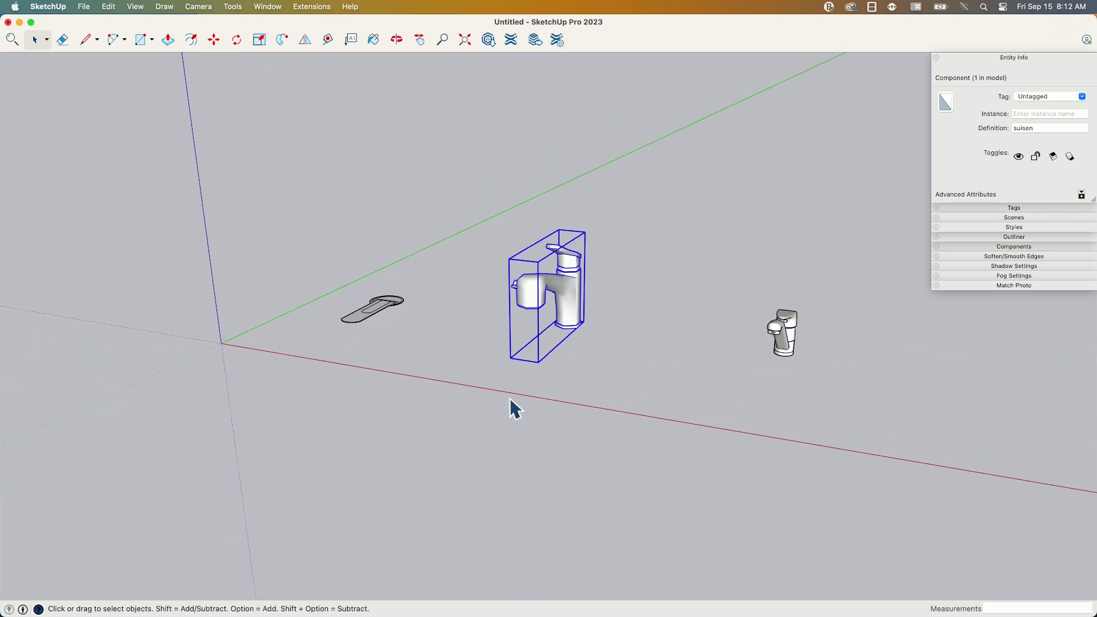
{"action": "middle_click_drag", "start_coordinate": [455, 257], "coordinate": [859, 507]}
{"action": "left_click", "coordinate": [860, 507]}
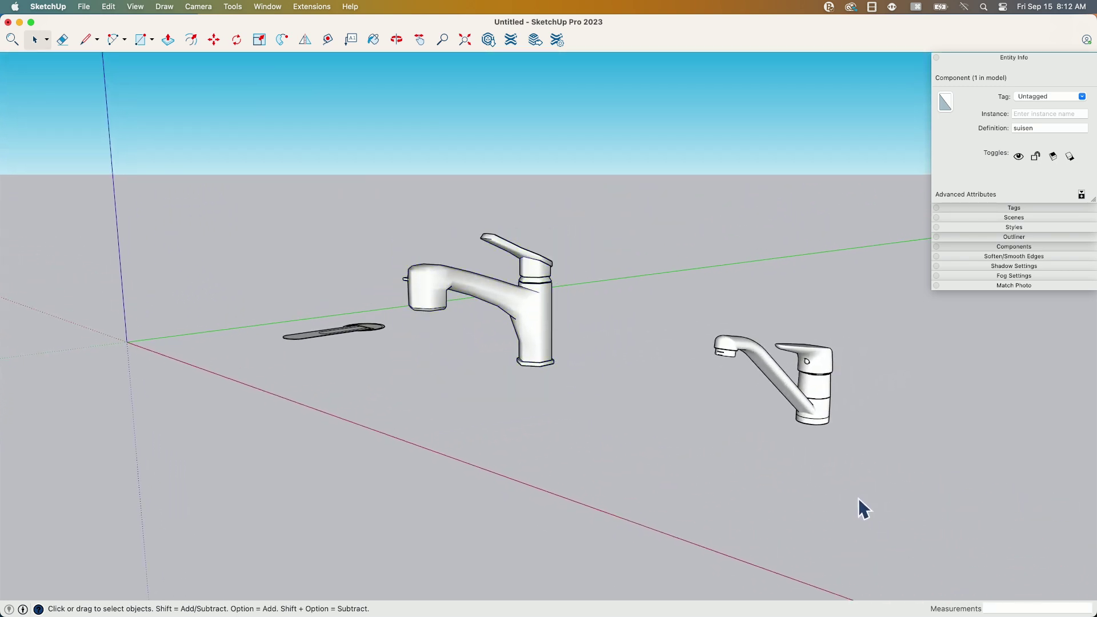